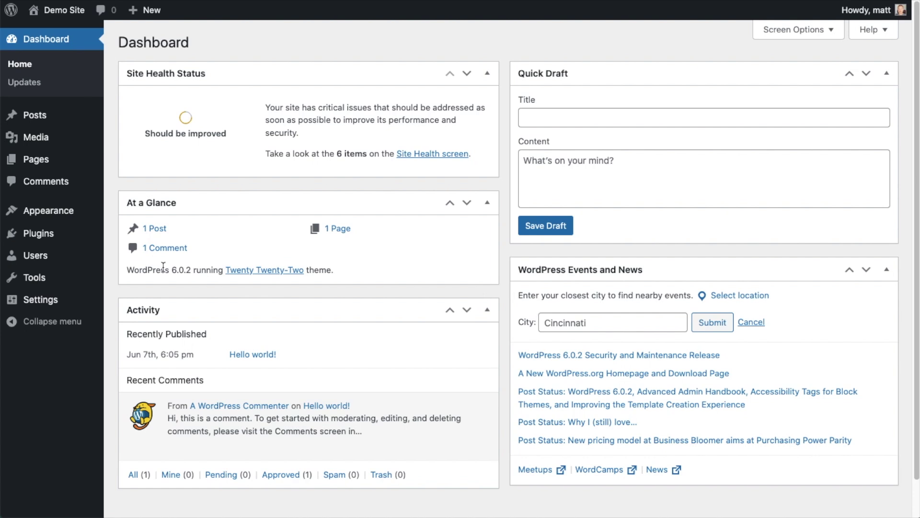
# Go to the Add Plugins page from the Plugins menu.
pyautogui.click(39, 234)
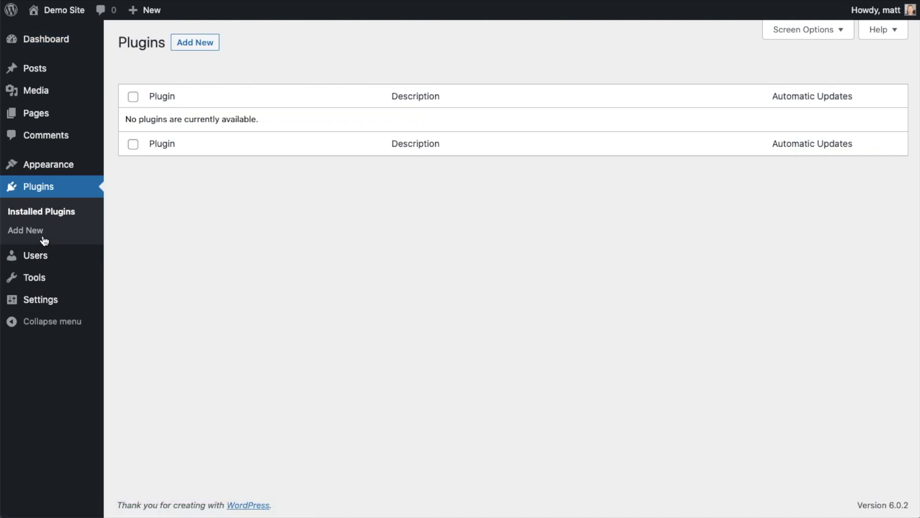
pyautogui.click(199, 44)
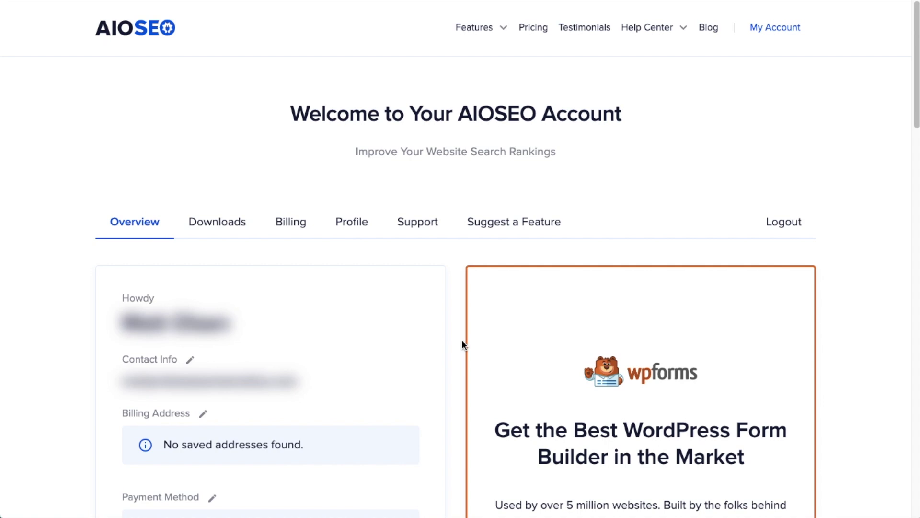
# Download the AIOSEO Pro 4.2.4.2 zip from the account's Downloads tab.
pyautogui.click(230, 221)
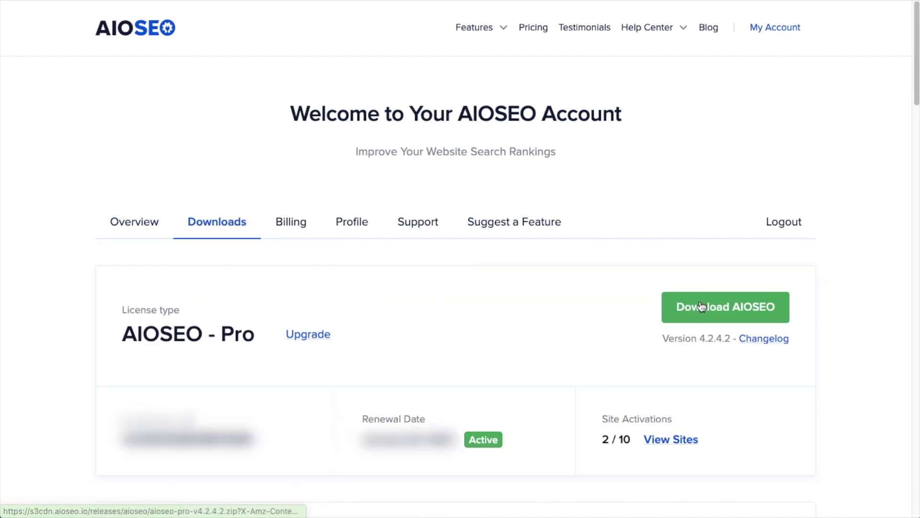
pyautogui.click(701, 309)
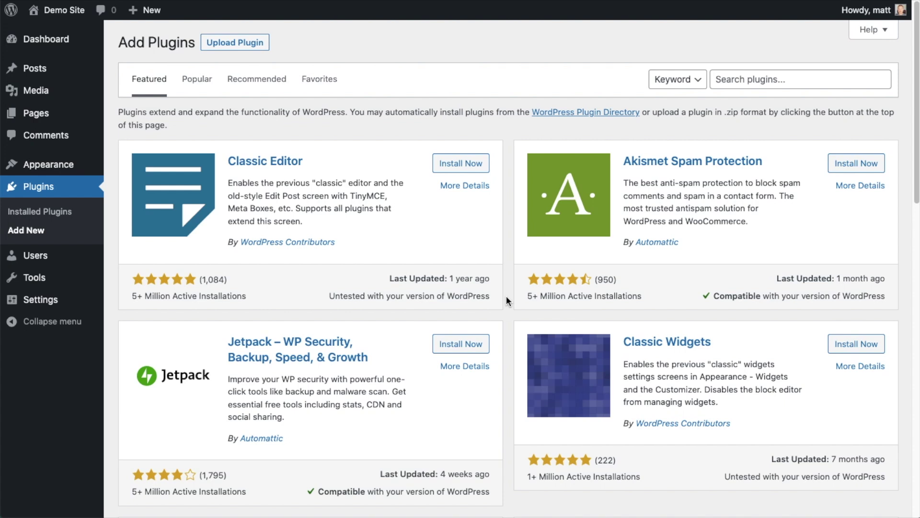
# Upload aioseo-pro-v4.2.4.2.zip as a new plugin, install it, and activate it.
pyautogui.click(247, 41)
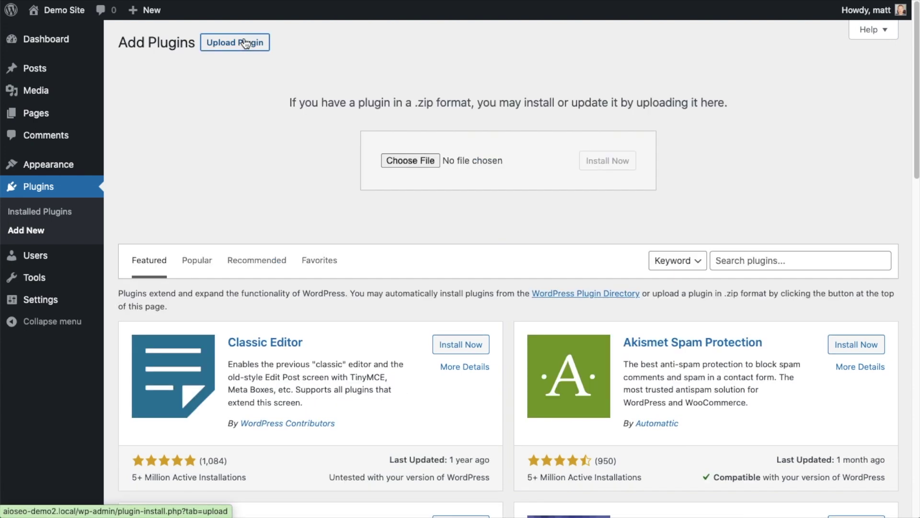
pyautogui.click(411, 161)
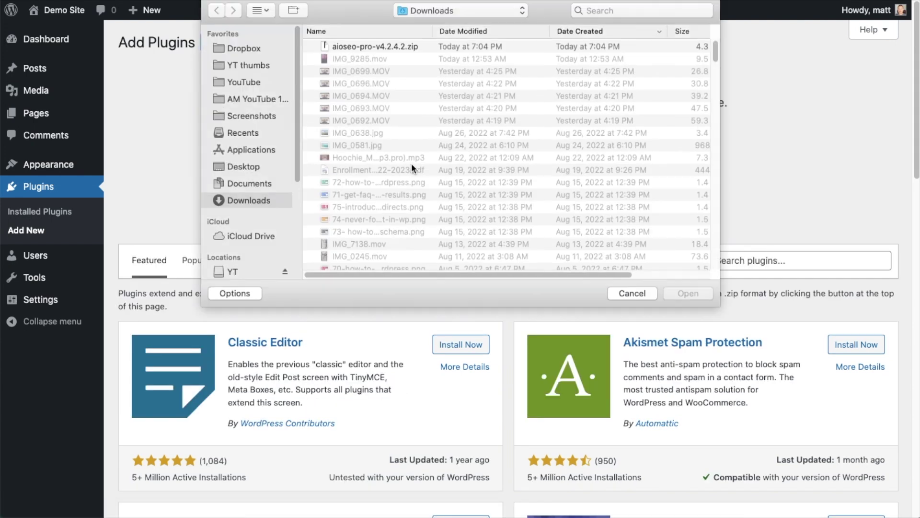
pyautogui.doubleClick(369, 46)
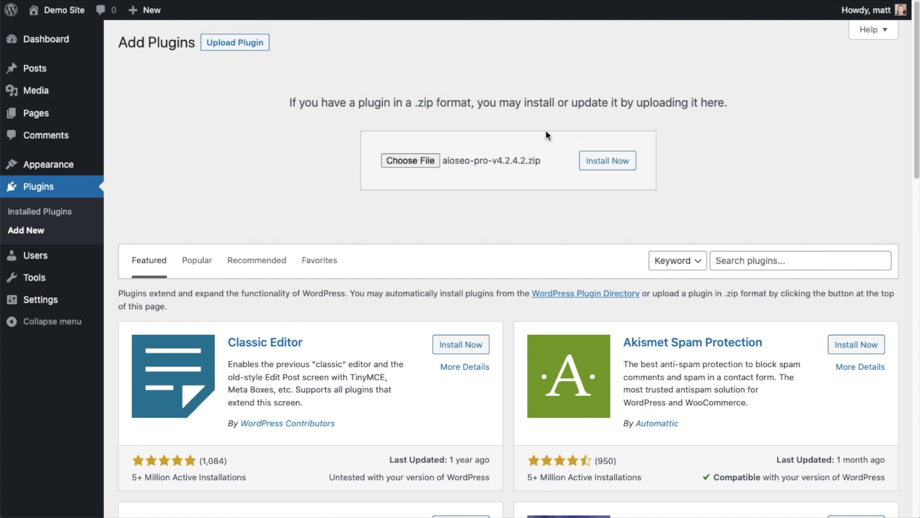
pyautogui.click(596, 165)
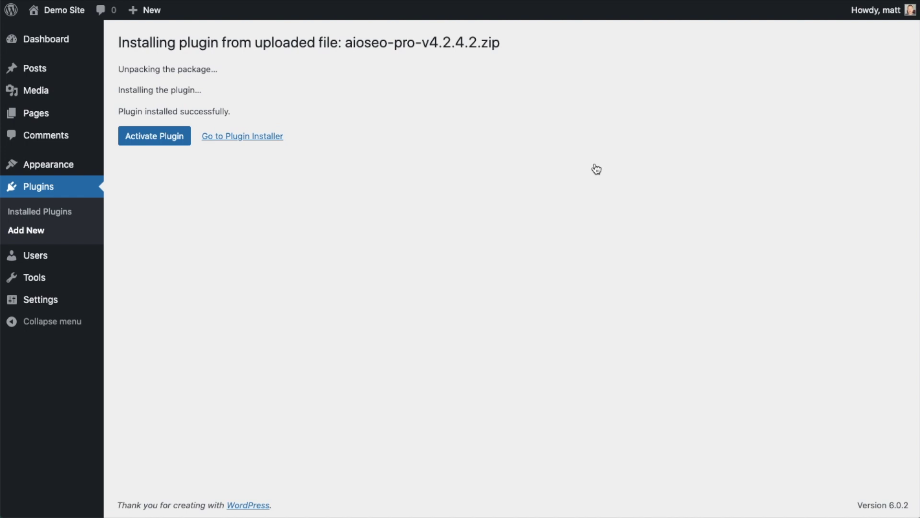
pyautogui.click(149, 136)
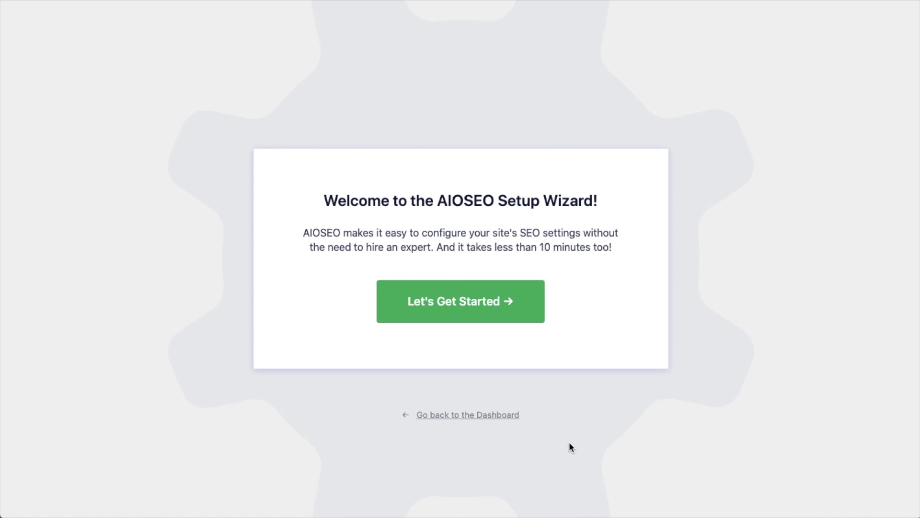
# Exit the setup wizard to the AIOSEO dashboard and follow the 'A valid license key is required' link.
pyautogui.click(466, 421)
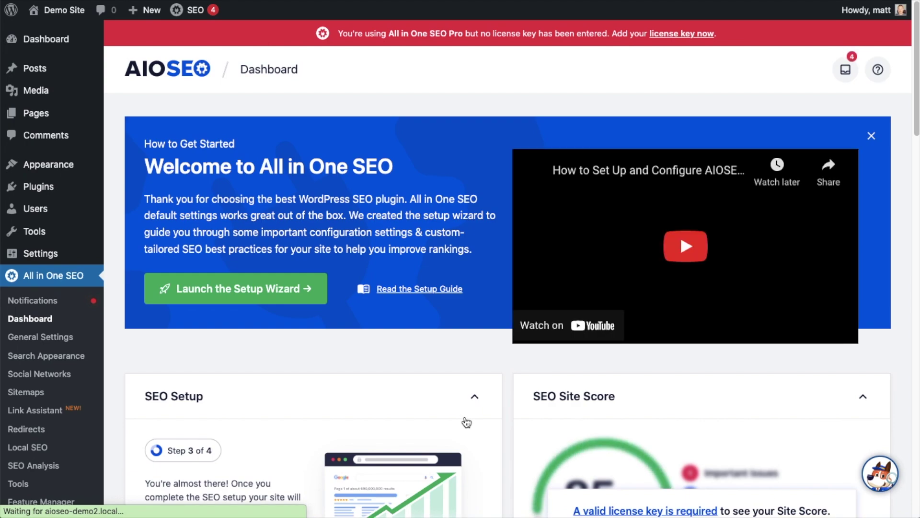
pyautogui.scroll(-3, 507, 242)
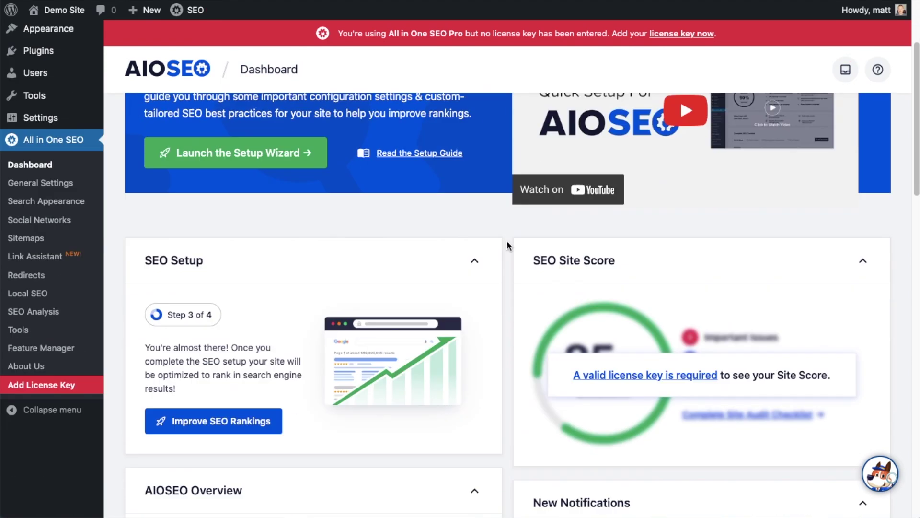
pyautogui.scroll(-4, 507, 241)
pyautogui.click(634, 190)
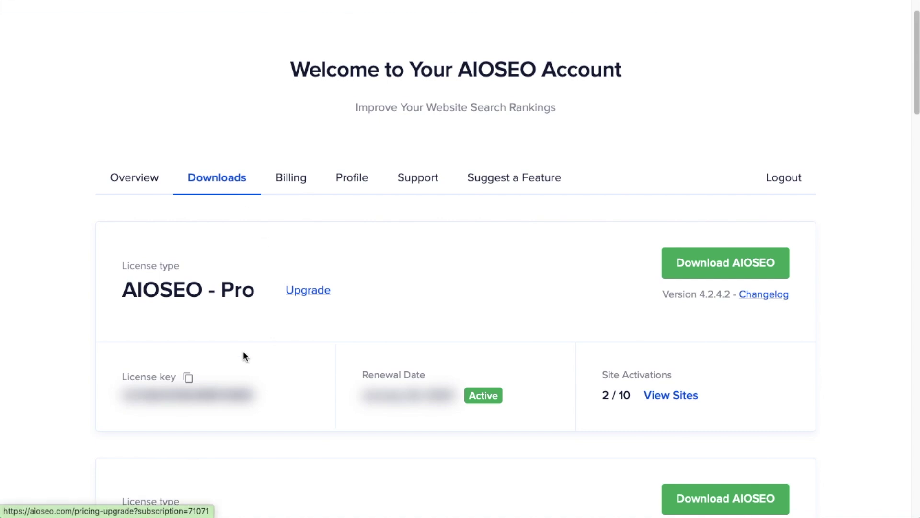
# Copy the AIOSEO Pro license key from the account's Downloads tab.
pyautogui.click(188, 378)
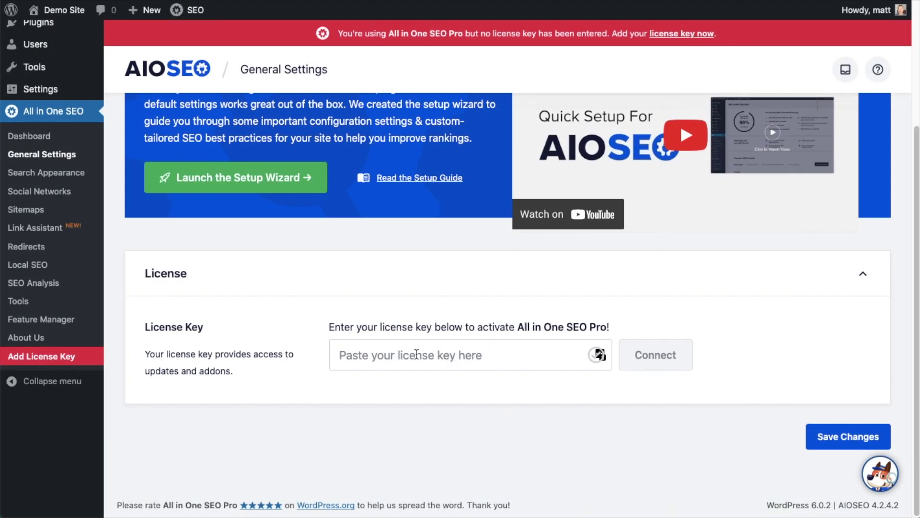
# Paste the copied license key, connect it, save the General Settings, and return to the Dashboard.
pyautogui.click(416, 354)
pyautogui.hotkey('ctrl', 'v')
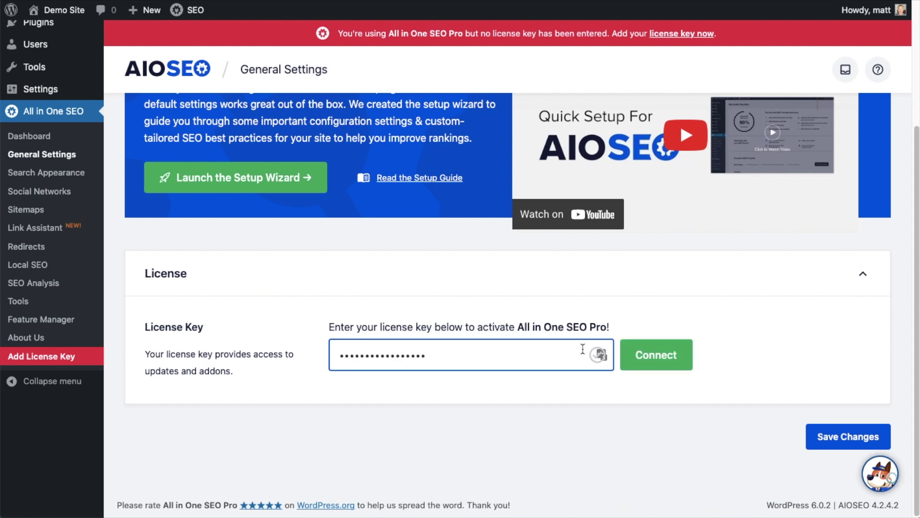
pyautogui.click(662, 355)
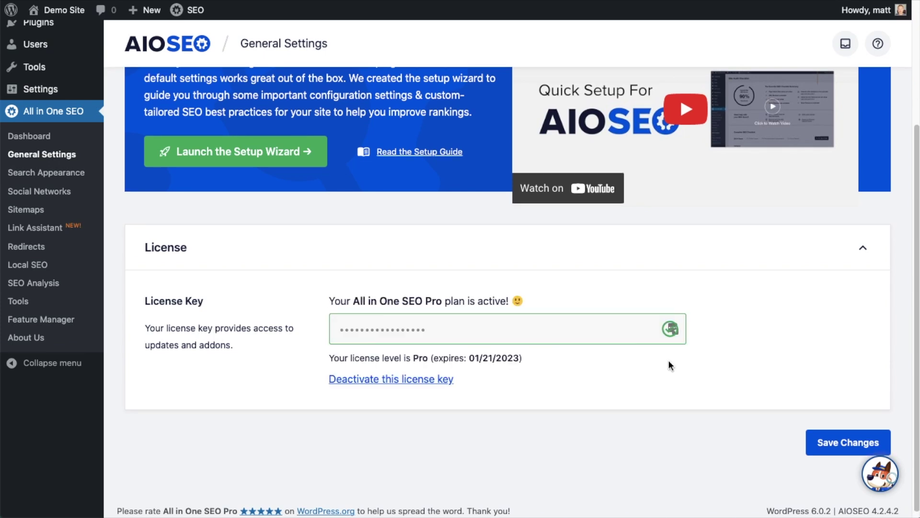
pyautogui.click(853, 440)
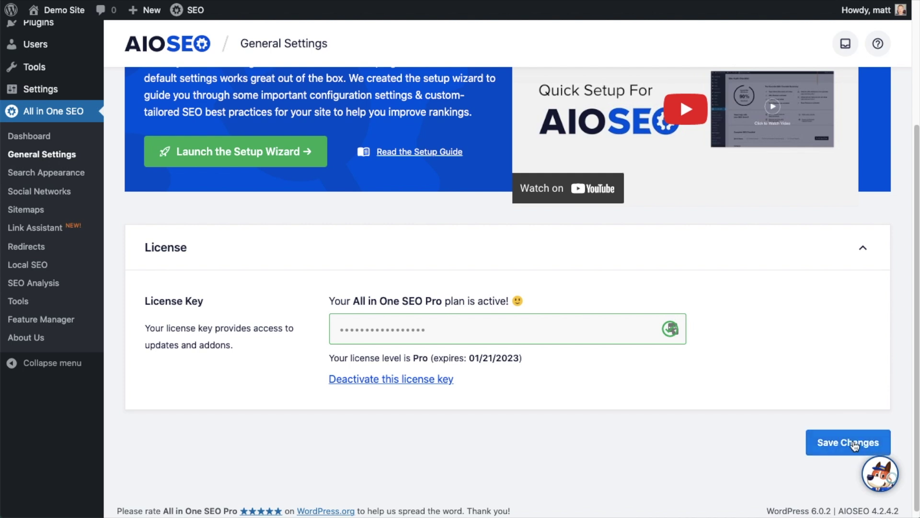
pyautogui.scroll(5, 836, 446)
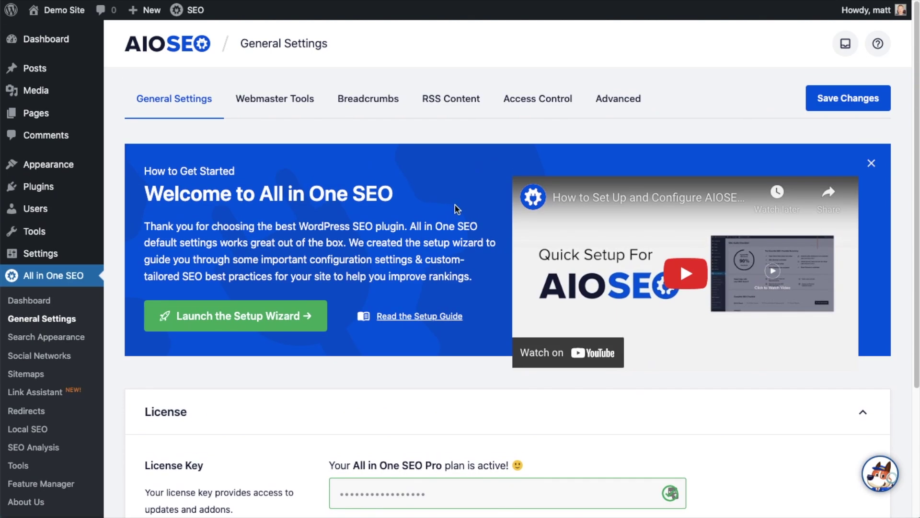
pyautogui.click(53, 46)
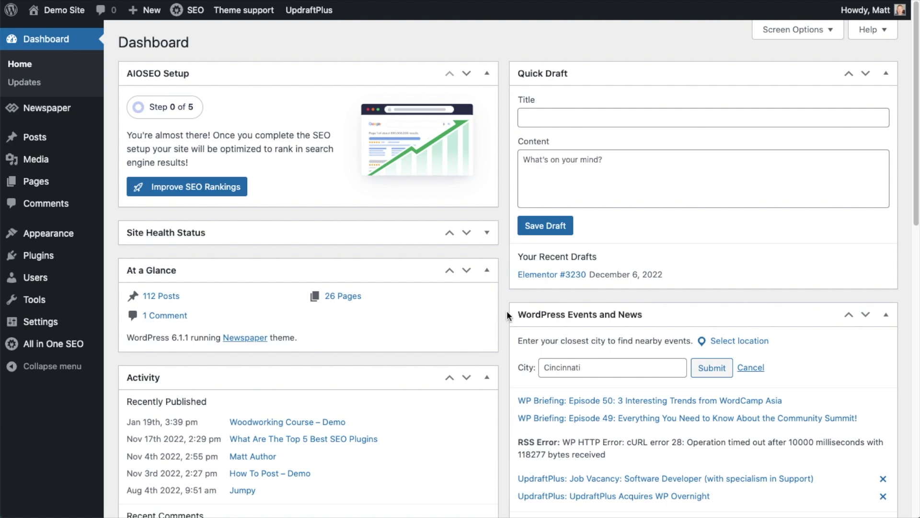
# From All Posts, open the 'How To Set The SEO Title and Description Format' post for editing.
pyautogui.click(47, 139)
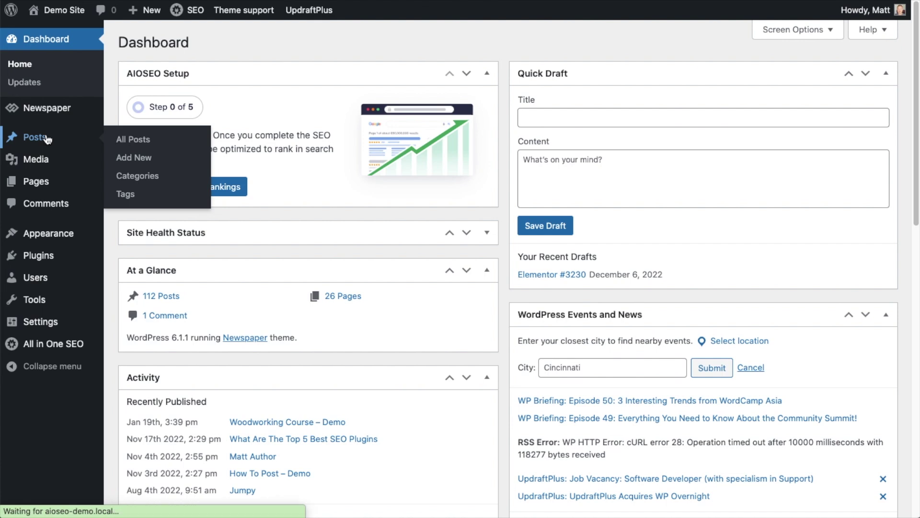
pyautogui.scroll(-5, 416, 200)
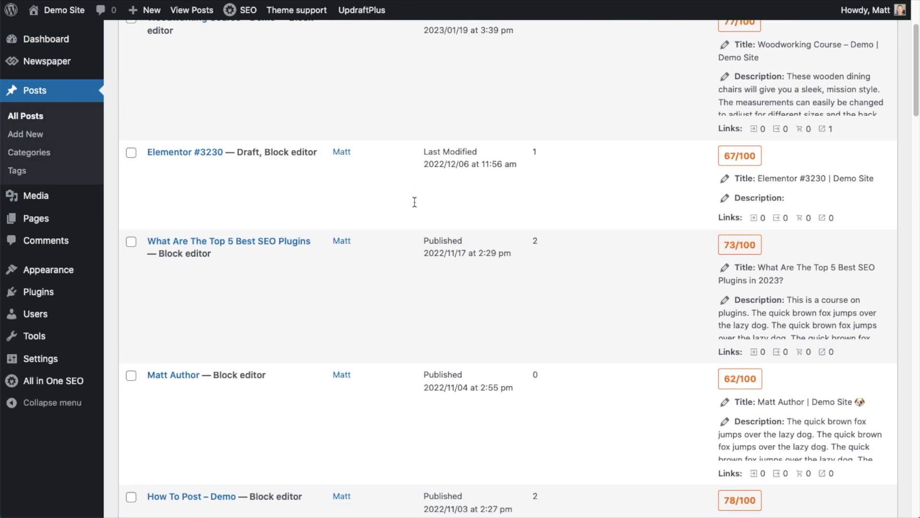
pyautogui.scroll(-8, 415, 202)
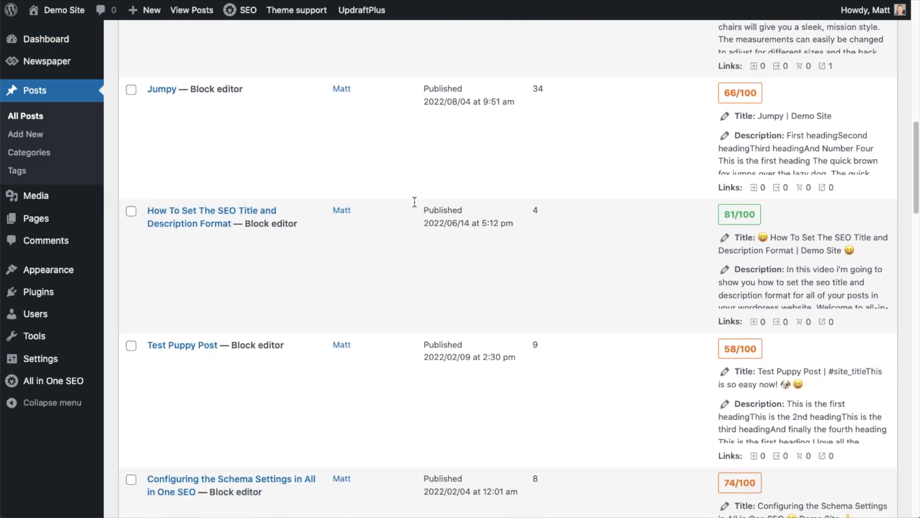
pyautogui.scroll(-1, 415, 202)
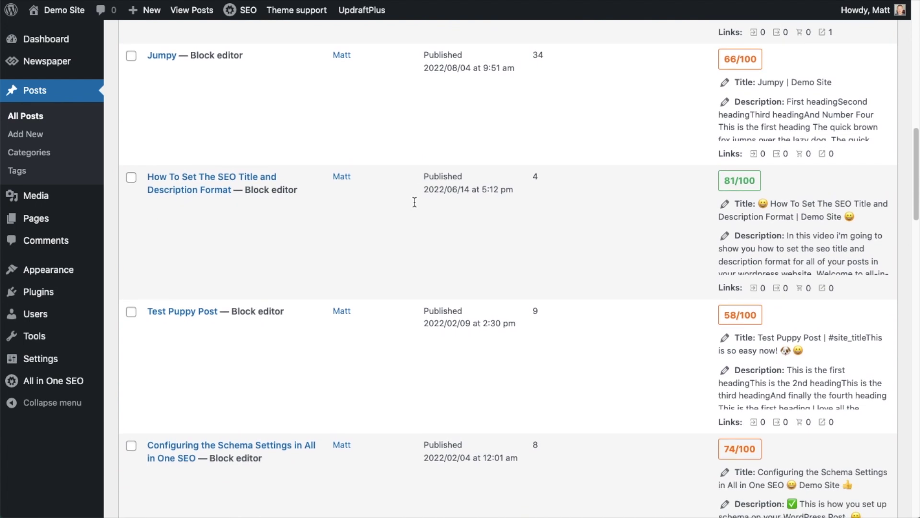
pyautogui.click(228, 182)
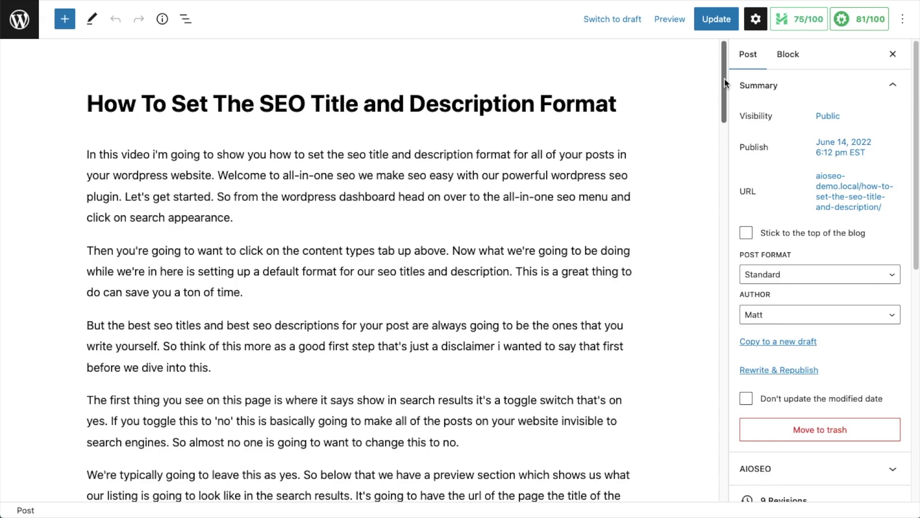
# Scroll the AIOSEO panel to the Focus Keyphrase checks and request additional keyphrases from Semrush.
pyautogui.moveTo(724, 78); pyautogui.dragTo(734, 281)
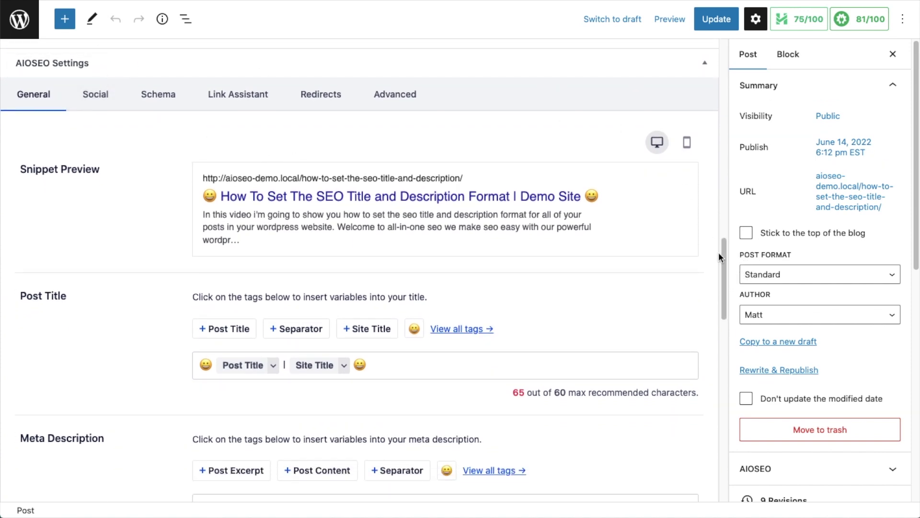
pyautogui.moveTo(727, 267); pyautogui.dragTo(715, 351)
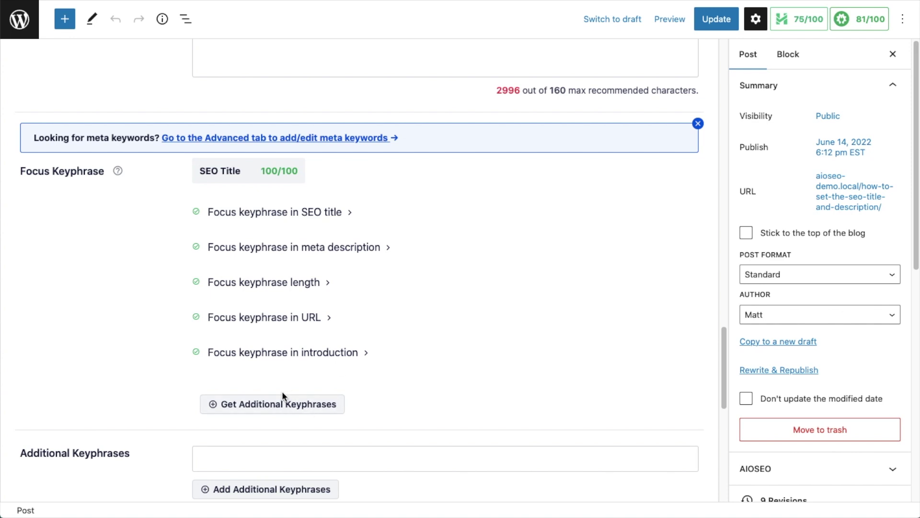
pyautogui.scroll(-1, 281, 390)
pyautogui.scroll(-1, 280, 396)
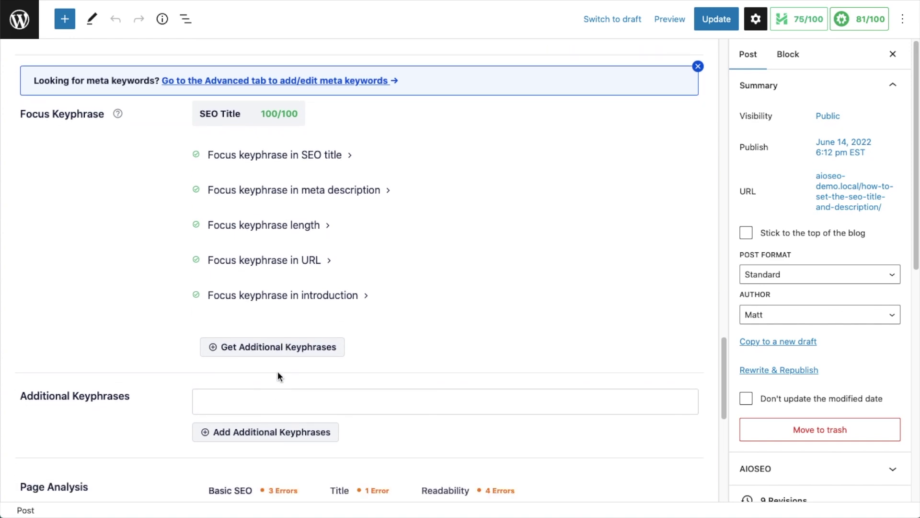
pyautogui.click(266, 351)
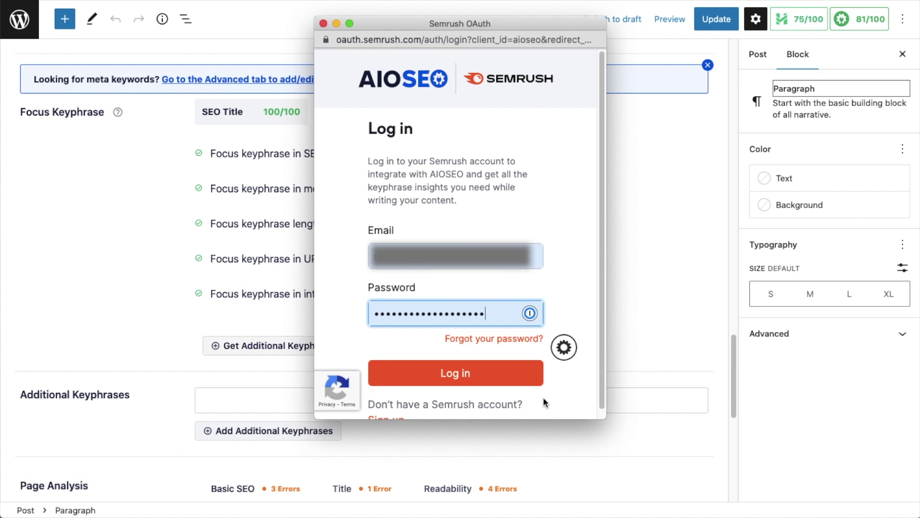
# Log in to Semrush and approve All in One SEO's access to the account.
pyautogui.click(511, 376)
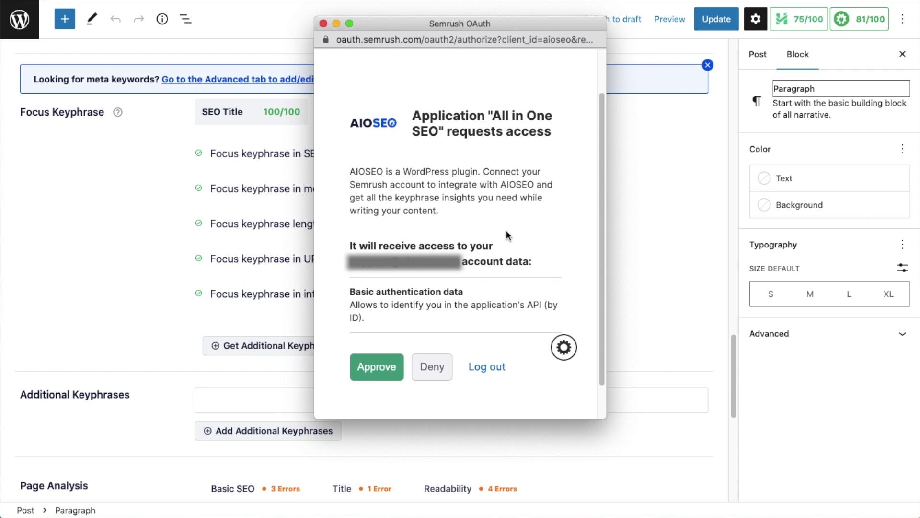
pyautogui.click(383, 377)
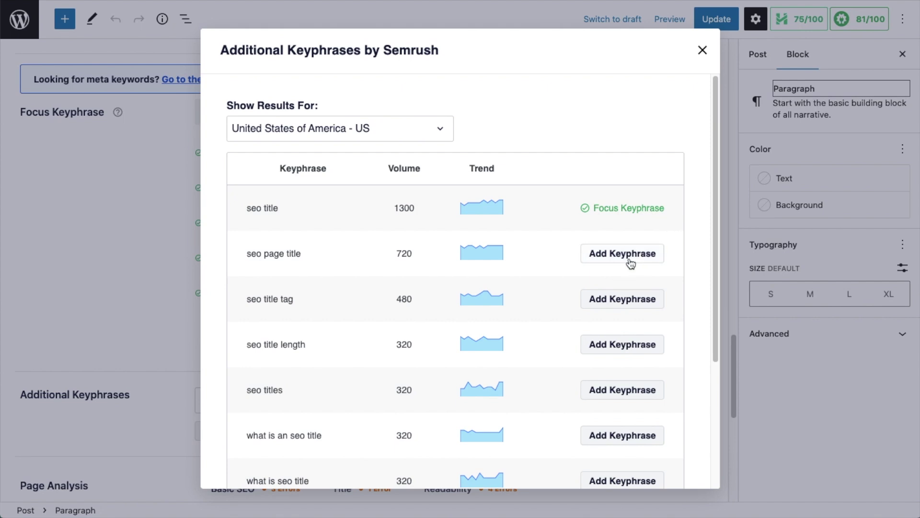
# Add 'seo page title' and 'seo title tag' from the Semrush suggestions as additional keyphrases.
pyautogui.scroll(-1, 632, 383)
pyautogui.scroll(-2, 632, 383)
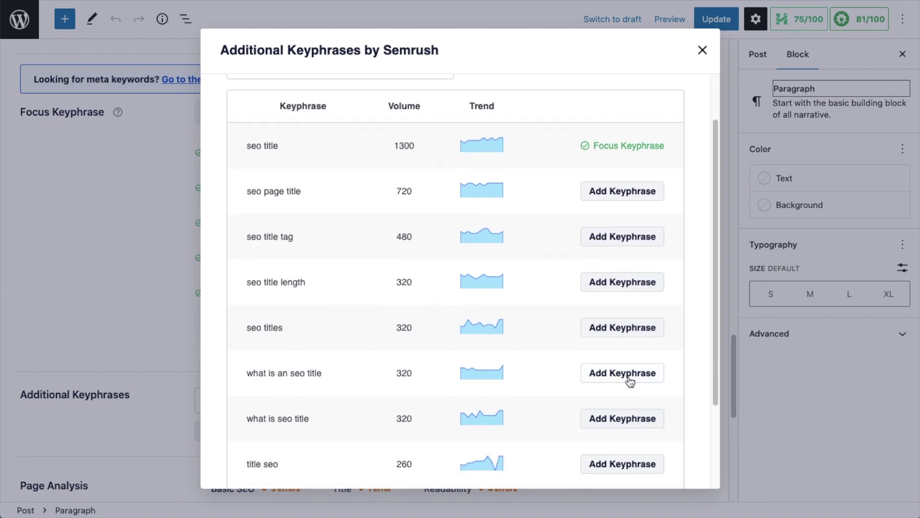
pyautogui.scroll(-2, 631, 382)
pyautogui.scroll(-2, 631, 382)
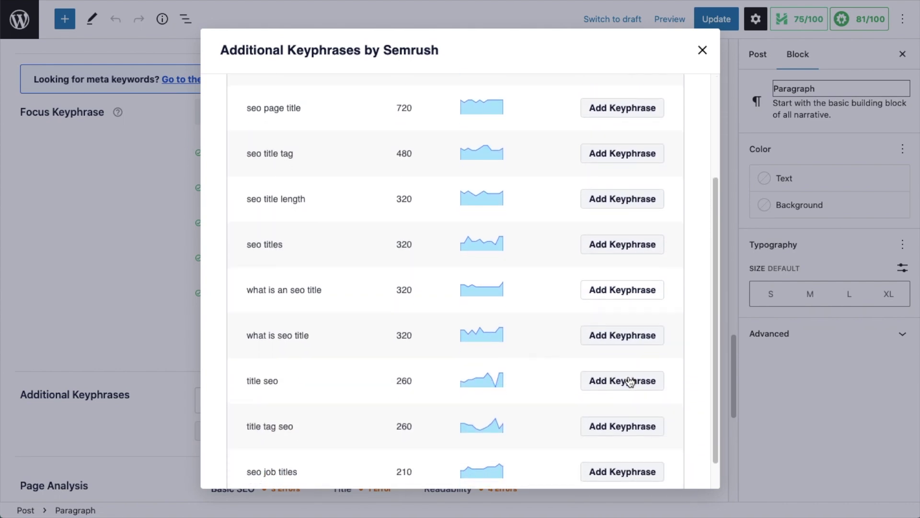
pyautogui.scroll(4, 631, 381)
pyautogui.scroll(3, 631, 381)
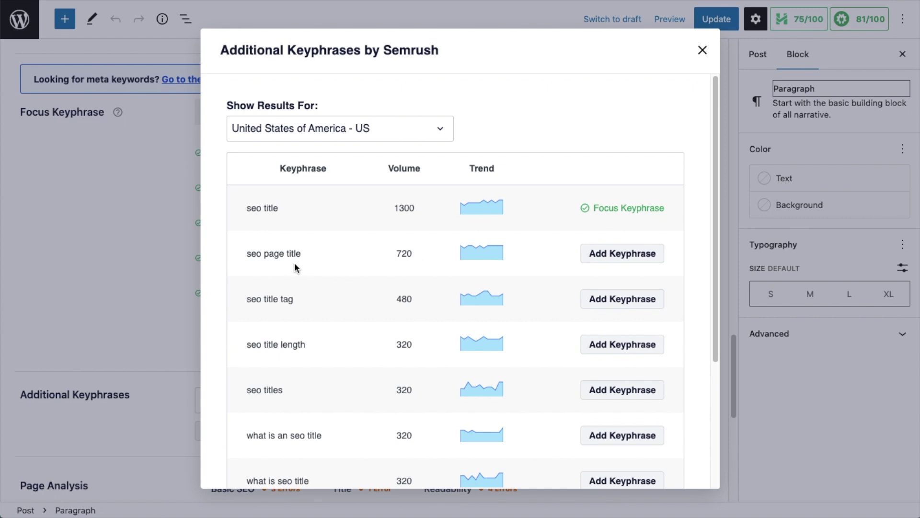
pyautogui.click(617, 259)
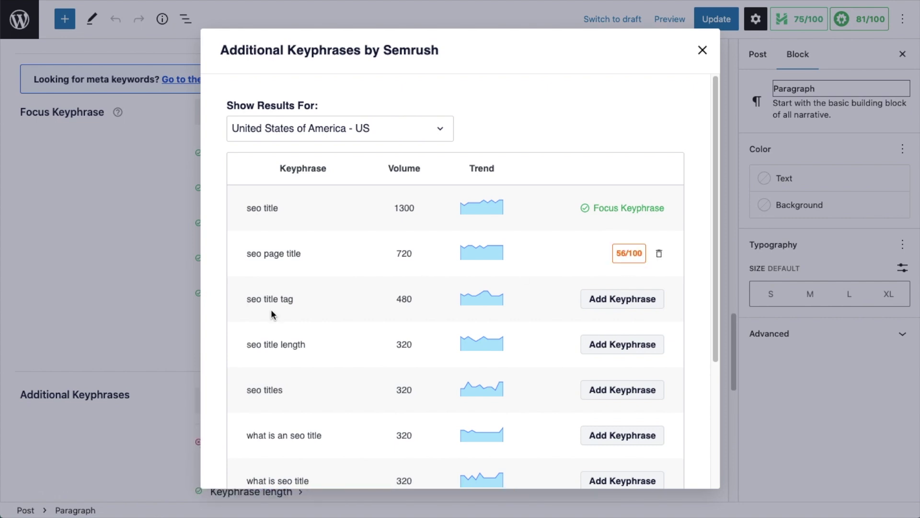
pyautogui.click(632, 302)
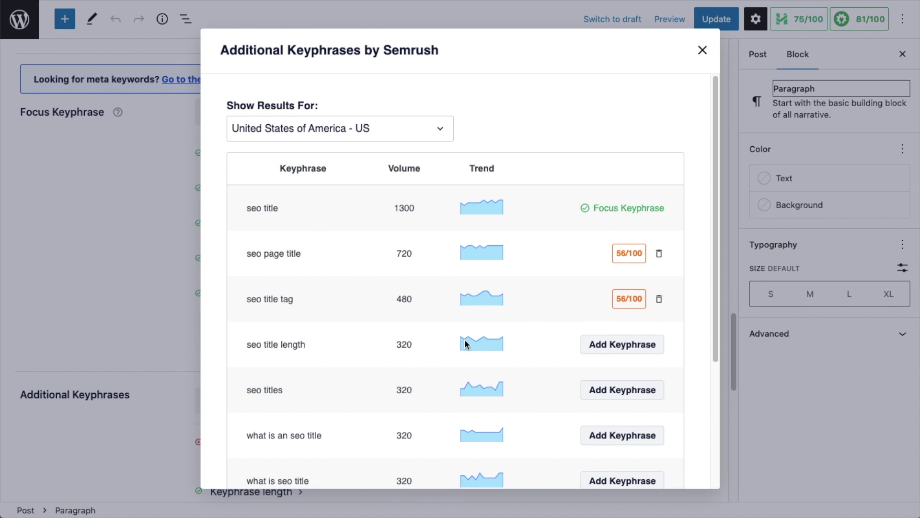
# Add 'seo titles' as a third additional keyphrase and close the Semrush suggestions dialog.
pyautogui.scroll(-3, 467, 344)
pyautogui.scroll(-1, 467, 344)
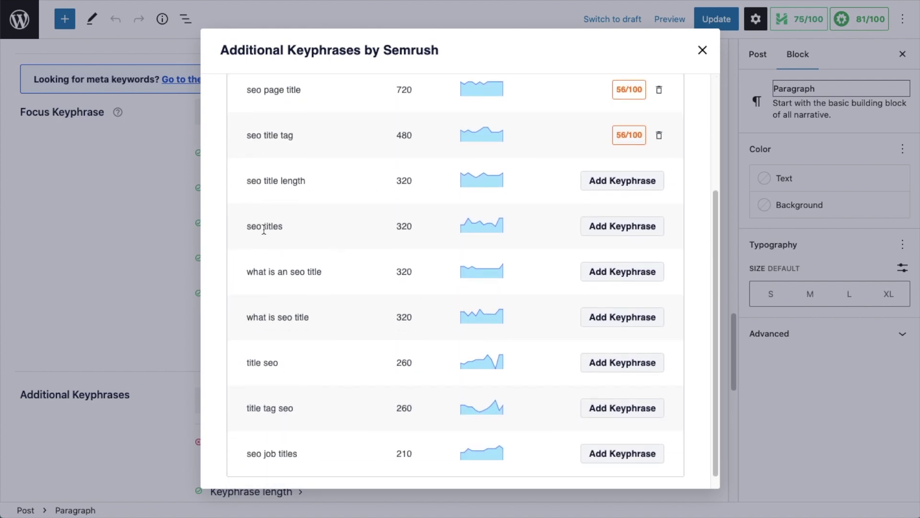
pyautogui.click(613, 227)
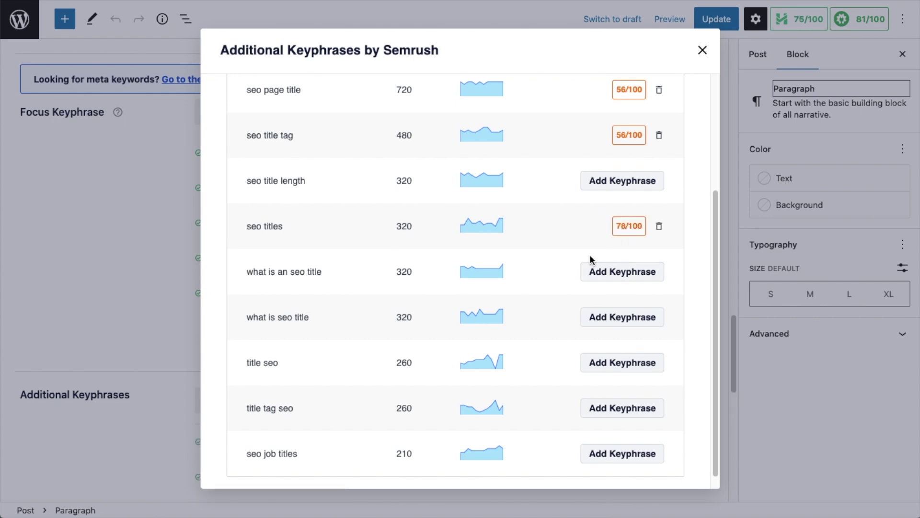
pyautogui.scroll(4, 591, 260)
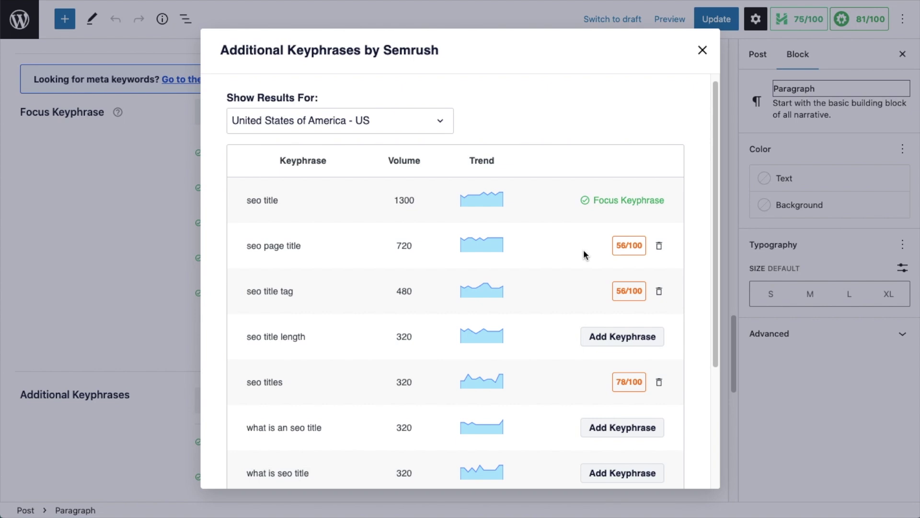
pyautogui.scroll(-3, 584, 255)
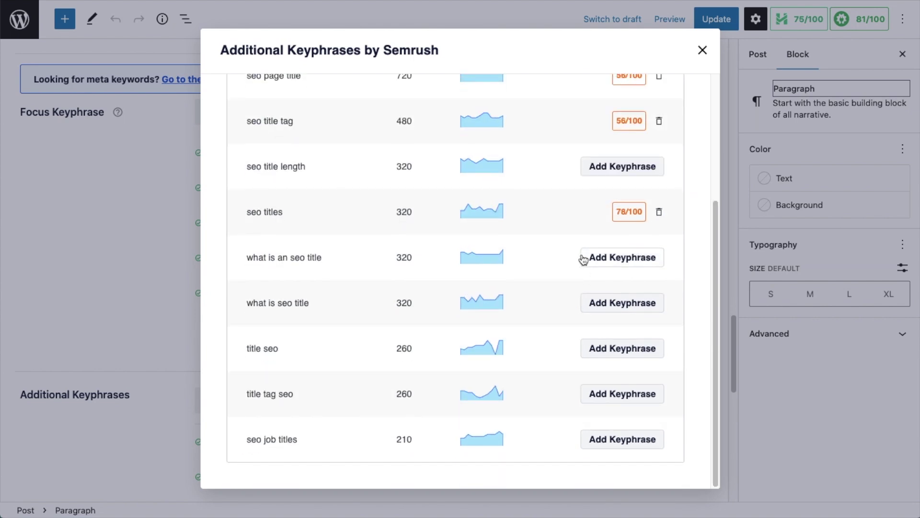
pyautogui.scroll(4, 583, 259)
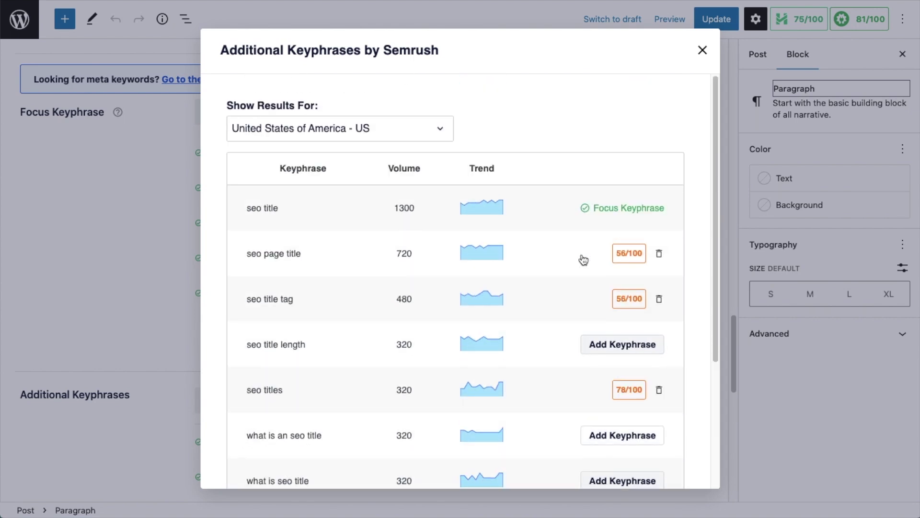
pyautogui.click(703, 50)
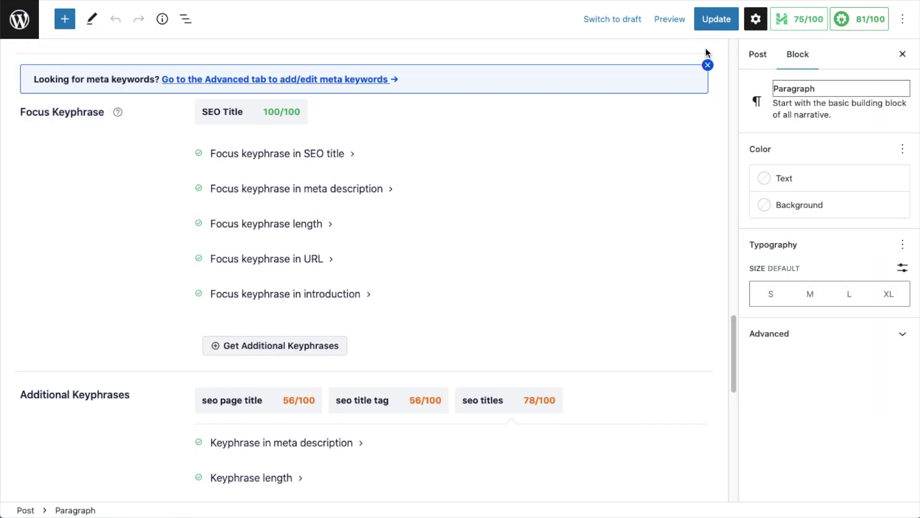
# Review the additional keyphrases in the AIOSEO panel, then update the post.
pyautogui.scroll(-1, 627, 244)
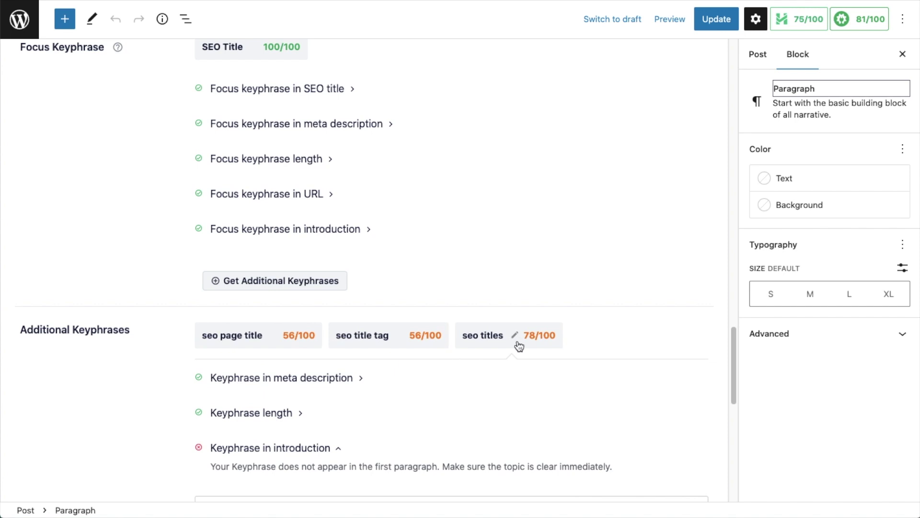
pyautogui.scroll(-1, 519, 346)
pyautogui.scroll(-1, 516, 340)
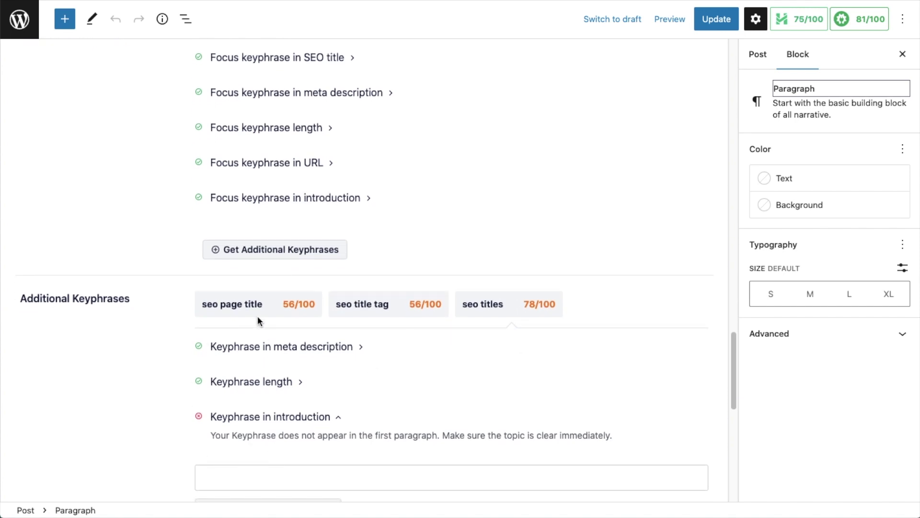
pyautogui.scroll(-3, 497, 254)
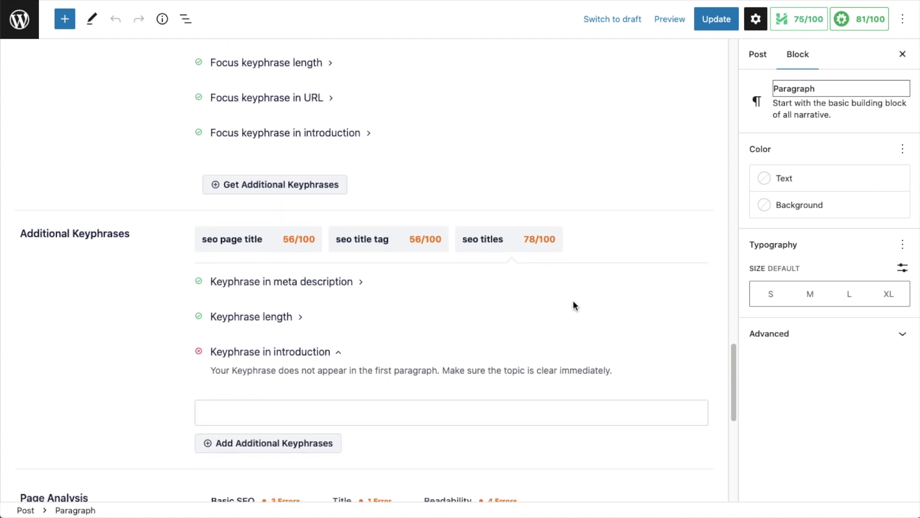
pyautogui.scroll(10, 498, 267)
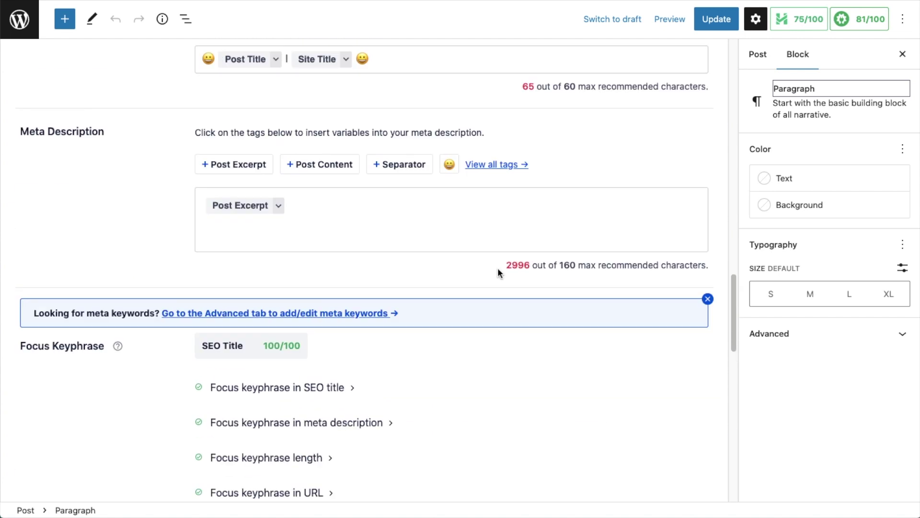
pyautogui.scroll(-10, 550, 355)
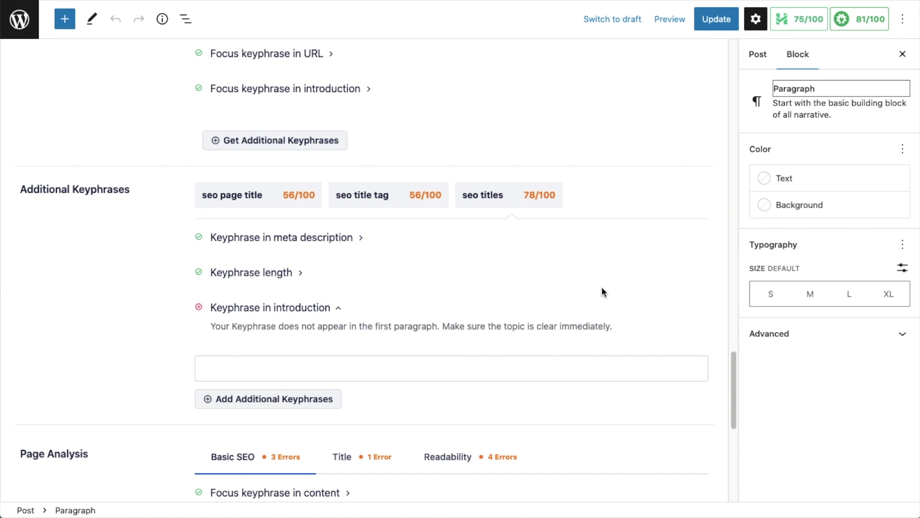
pyautogui.click(715, 22)
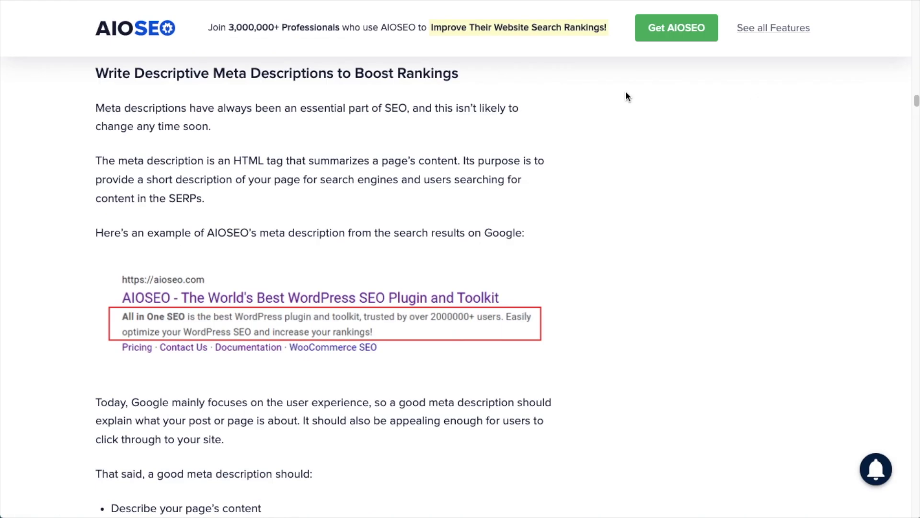
pyautogui.scroll(-1, 626, 96)
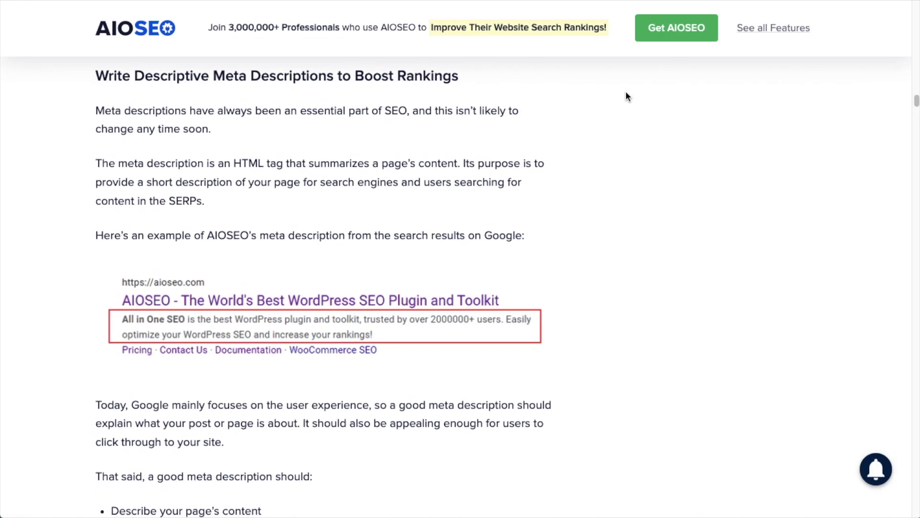
pyautogui.scroll(-2, 626, 92)
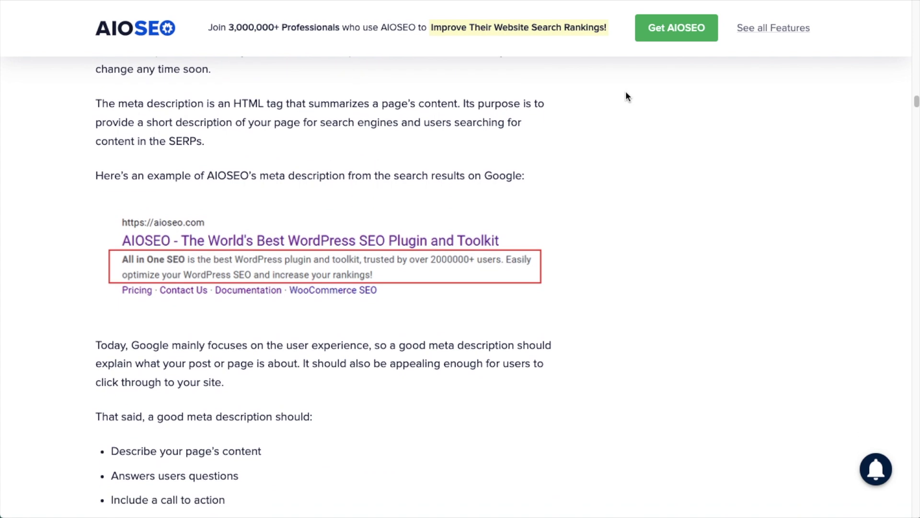
pyautogui.scroll(-3, 625, 96)
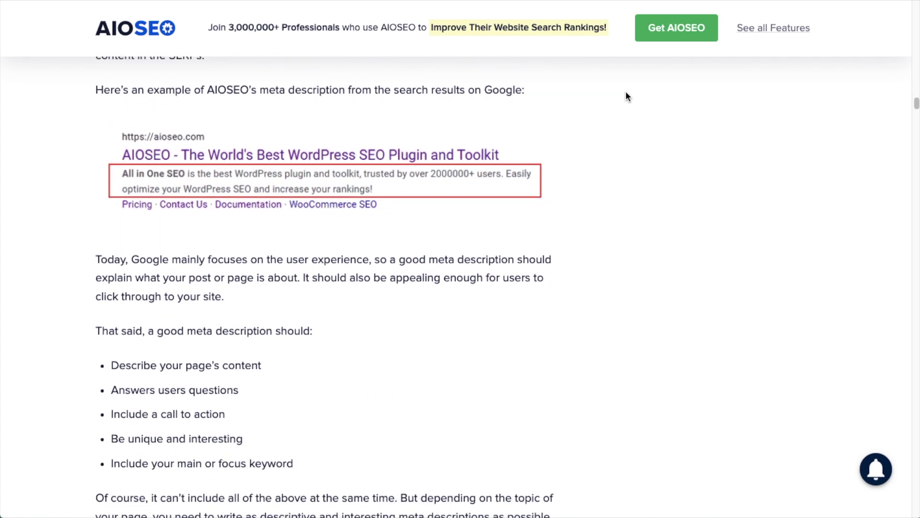
pyautogui.scroll(-2, 585, 285)
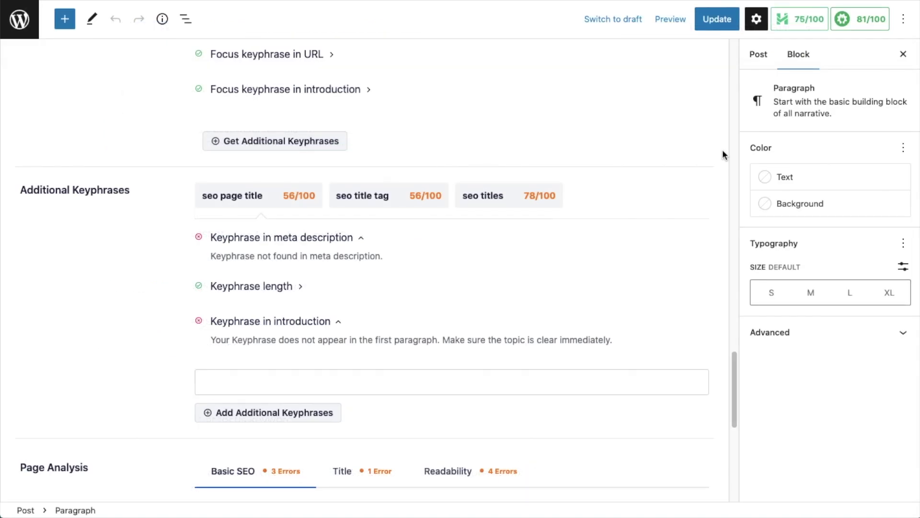
# Switch the sidebar to the Post tab so the empty Excerpt panel sits beside Meta Description.
pyautogui.scroll(5, 655, 244)
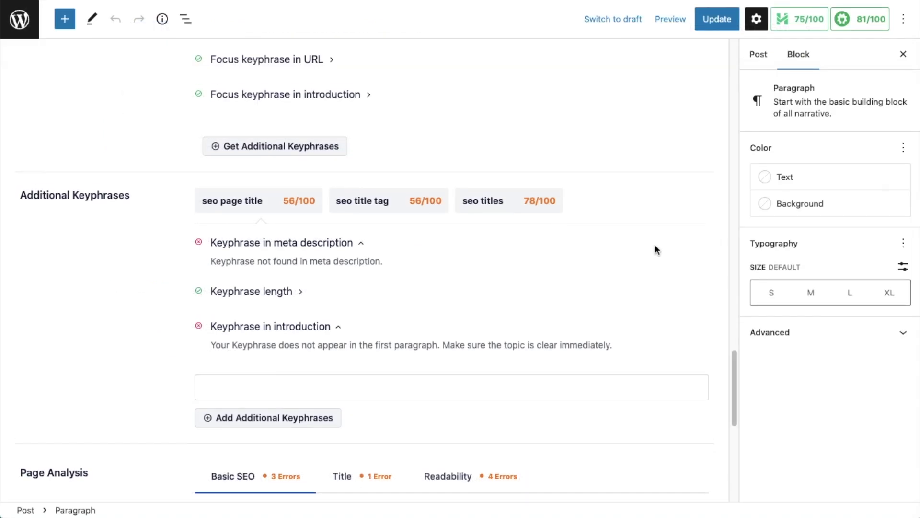
pyautogui.scroll(8, 656, 245)
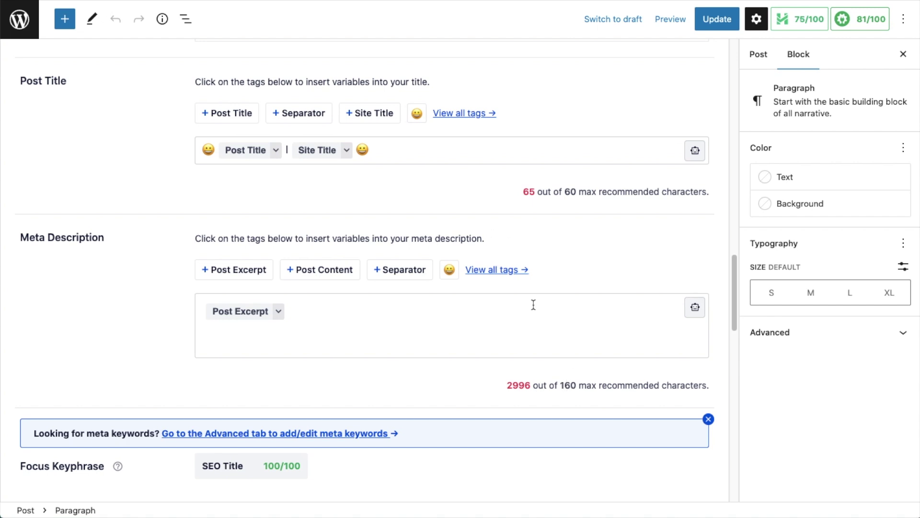
pyautogui.click(759, 57)
pyautogui.scroll(-2, 803, 246)
pyautogui.scroll(-8, 803, 246)
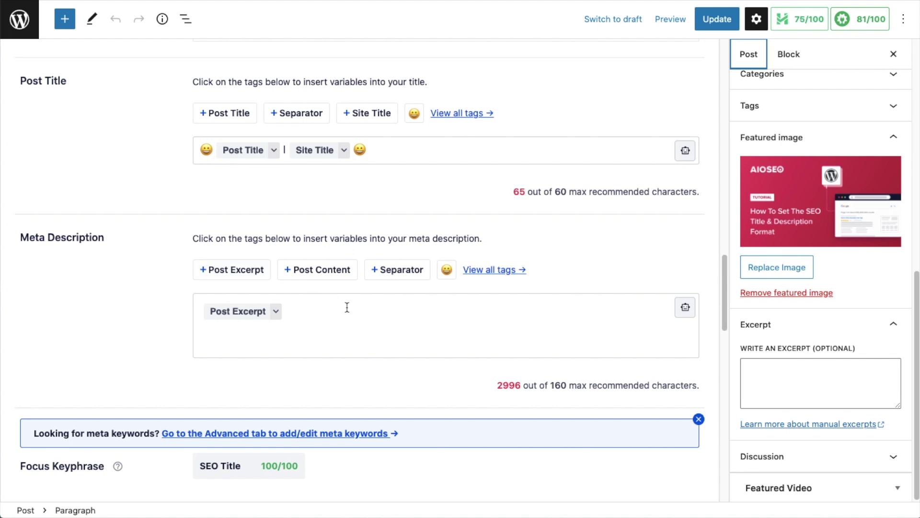
pyautogui.scroll(5, 347, 306)
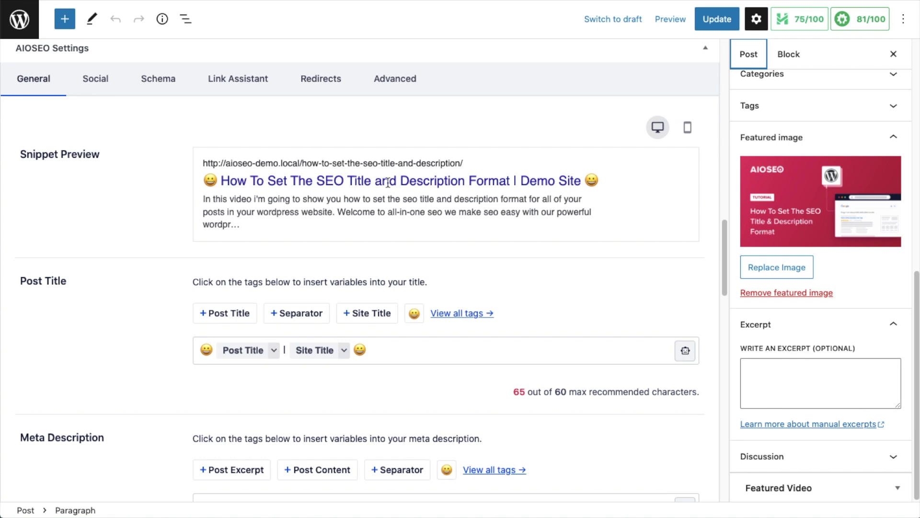
# Write the excerpt 'Set your SEO title and description this way to dramatically increase your rankings…'.
pyautogui.click(773, 377)
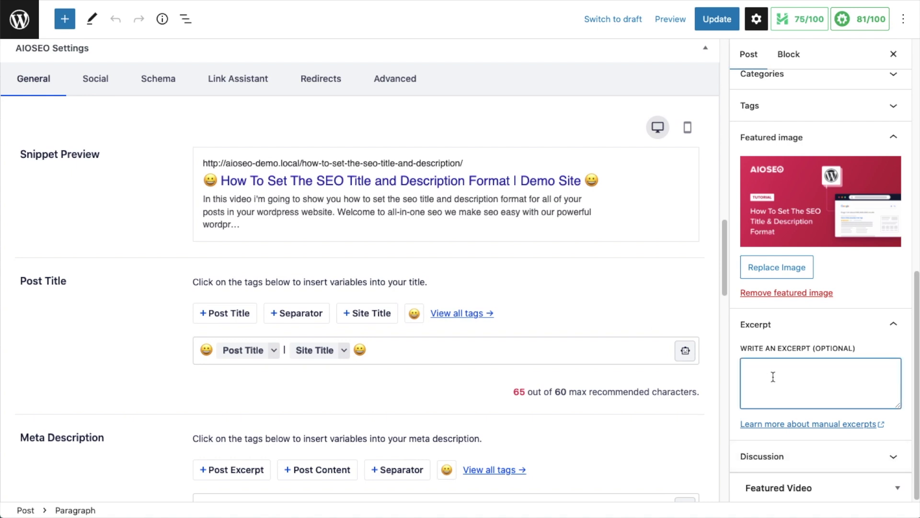
pyautogui.write('Set your SEO title and description this way to increase your')
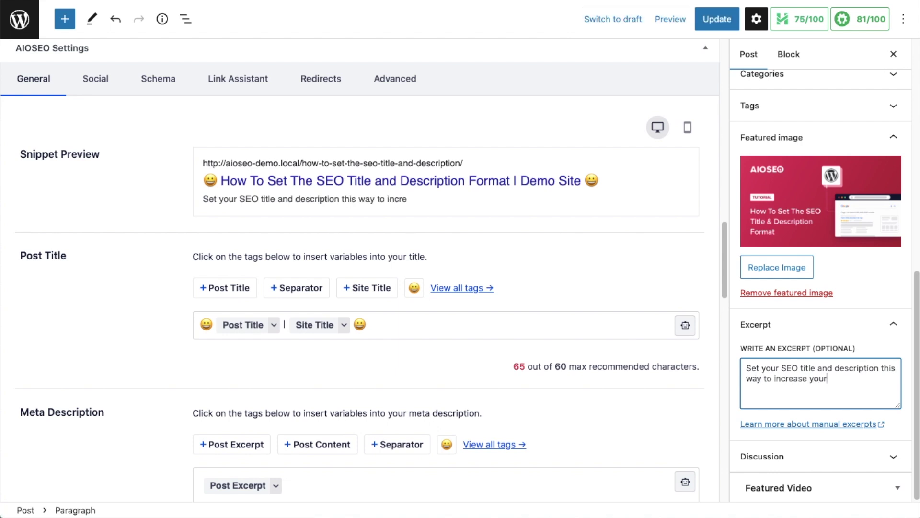
pyautogui.write(' rankings in search results!')
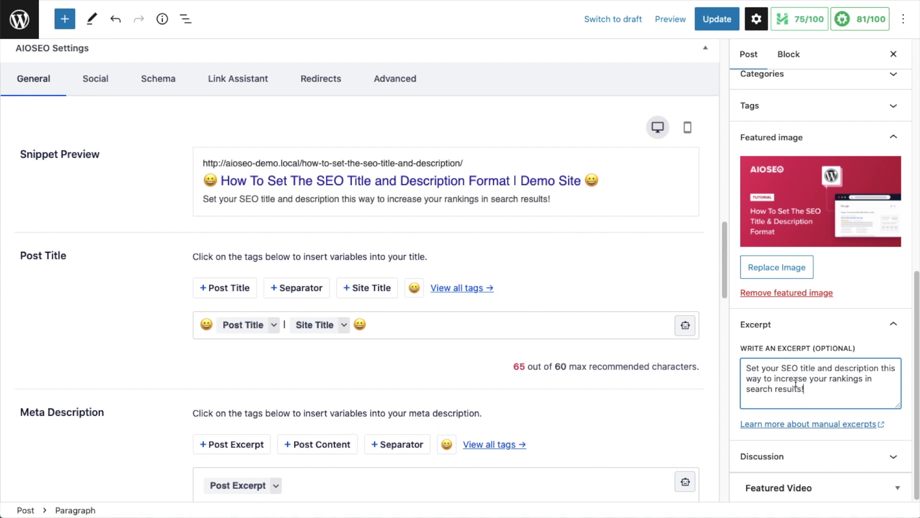
pyautogui.click(773, 380)
pyautogui.write('dramatically')
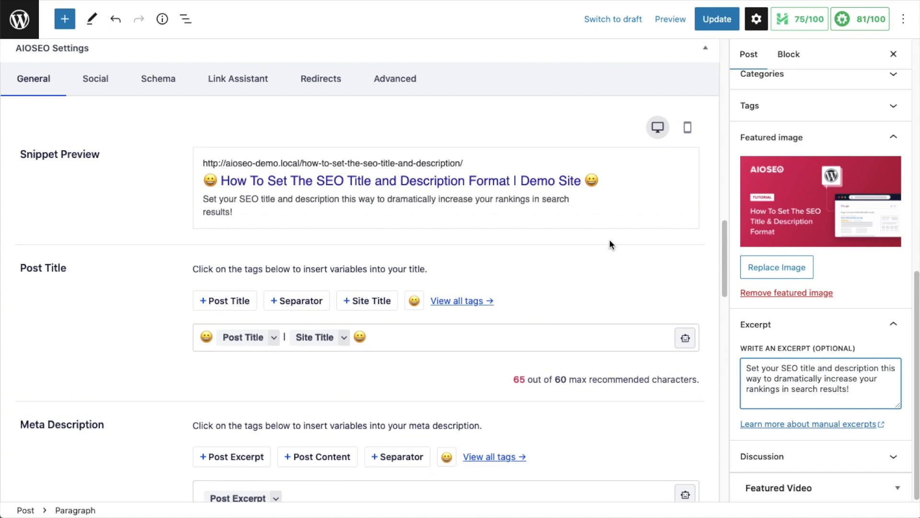
pyautogui.click(610, 243)
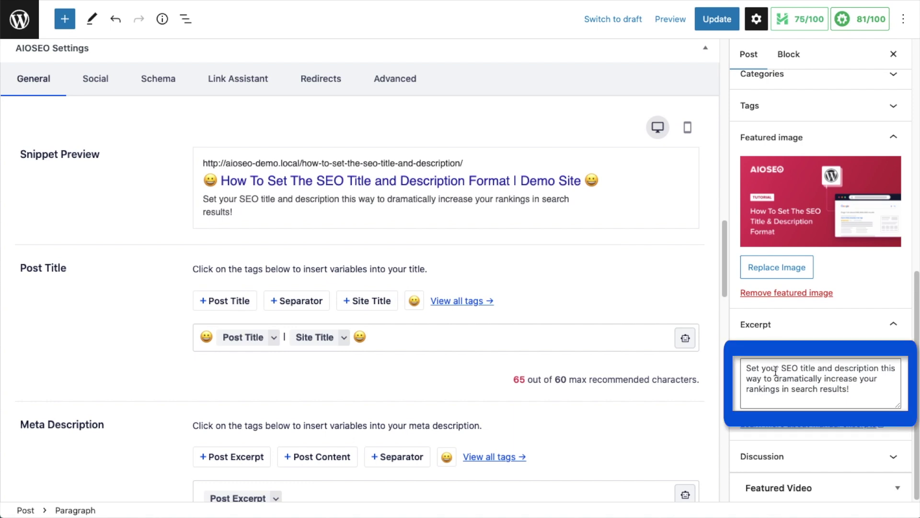
pyautogui.scroll(-1, 441, 270)
# Update the post to store the excerpt-based meta description.
pyautogui.scroll(-4, 441, 265)
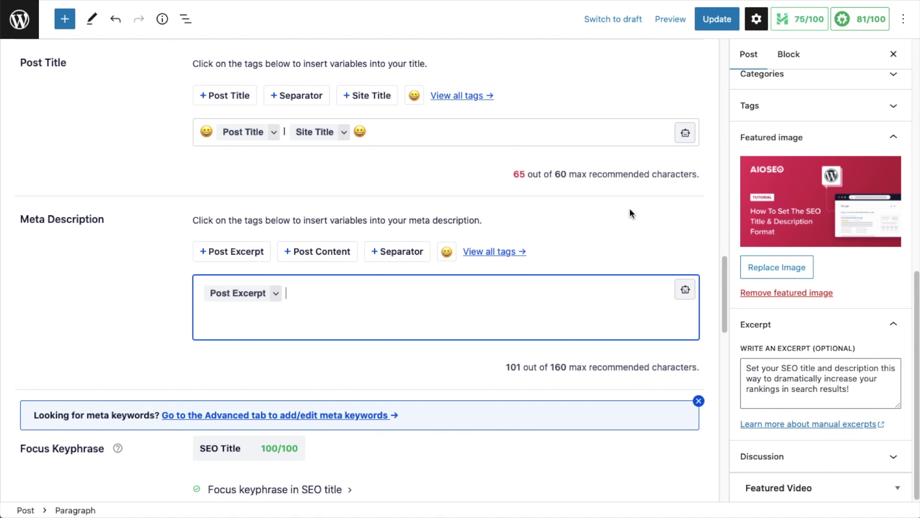
pyautogui.click(711, 25)
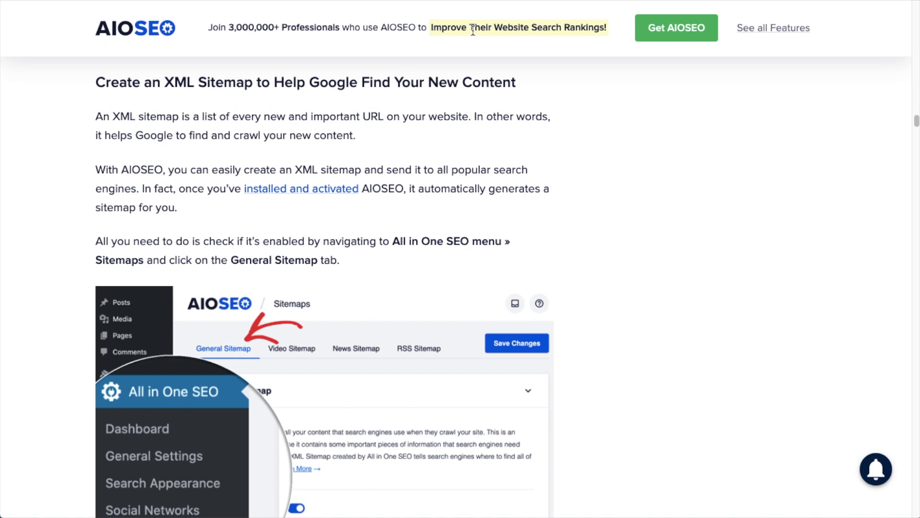
pyautogui.scroll(-1, 615, 243)
pyautogui.scroll(-1, 614, 242)
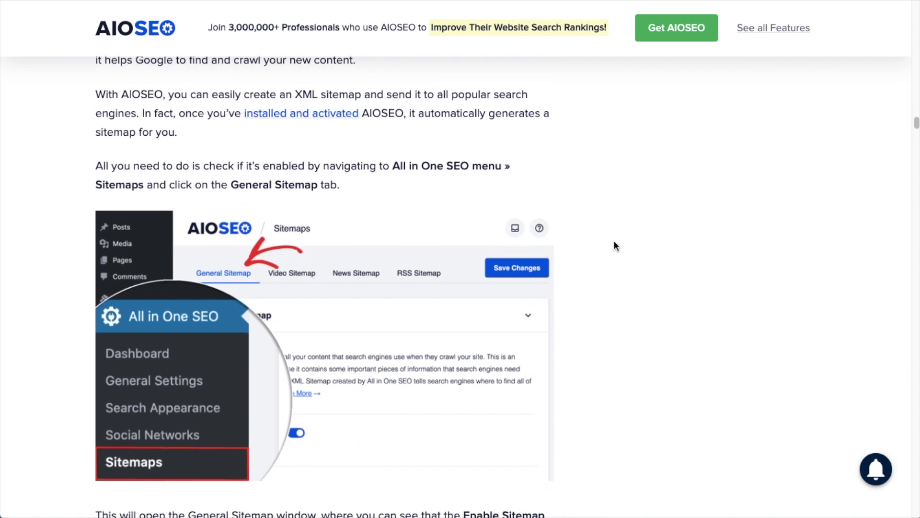
pyautogui.scroll(-1, 615, 245)
pyautogui.scroll(-1, 614, 246)
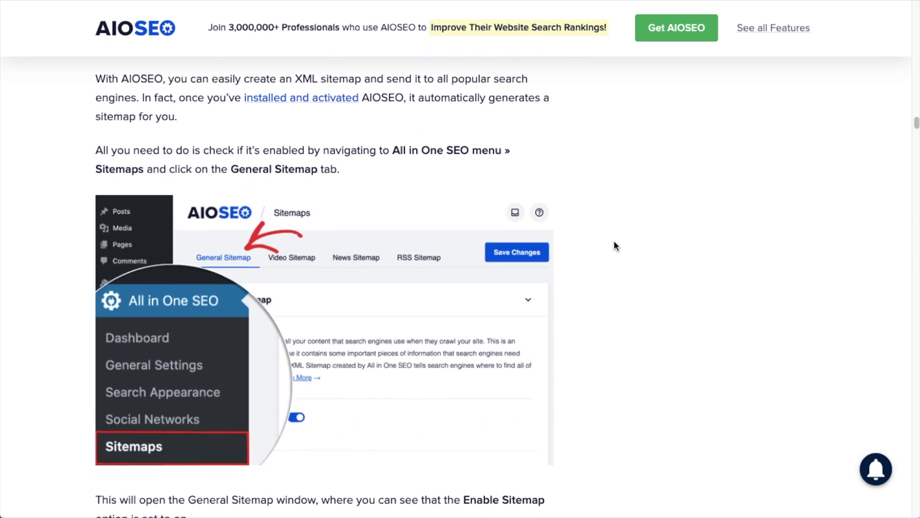
pyautogui.scroll(-2, 616, 245)
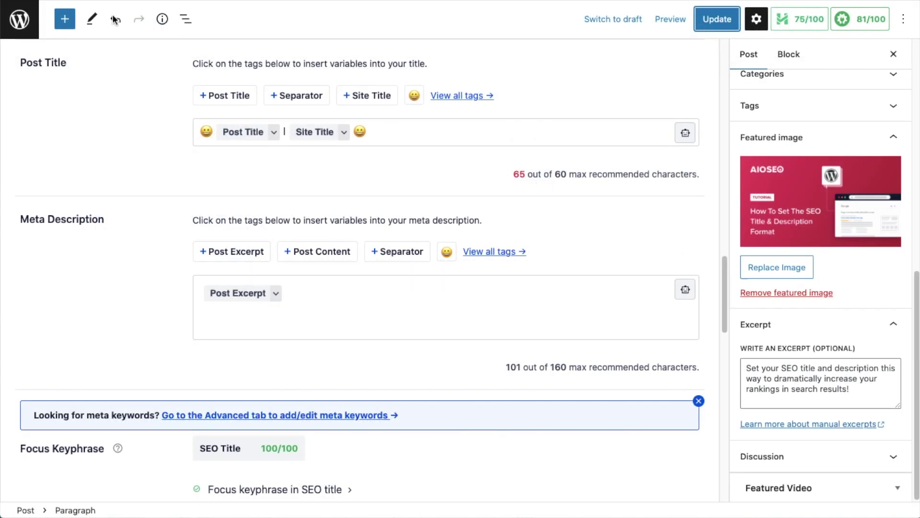
# Exit the editor to the Posts list and go to All in One SEO's Sitemaps settings.
pyautogui.click(19, 20)
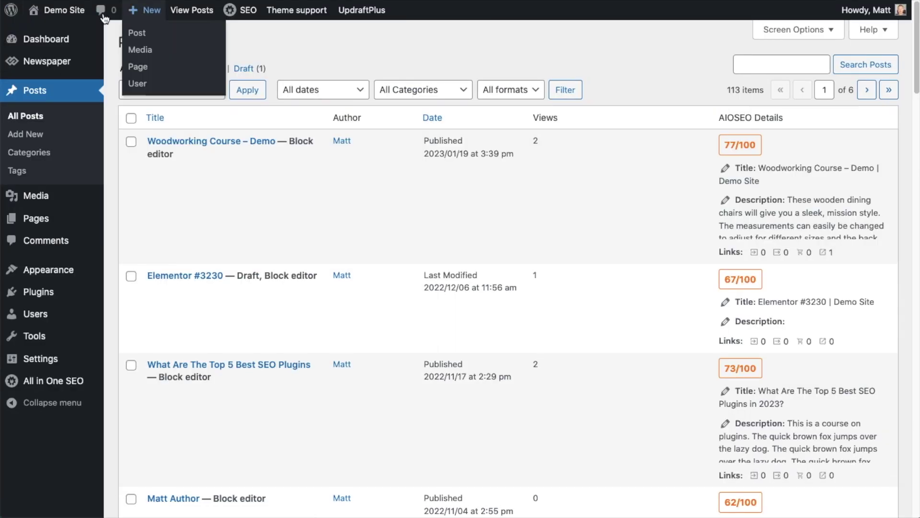
pyautogui.moveTo(59, 40)
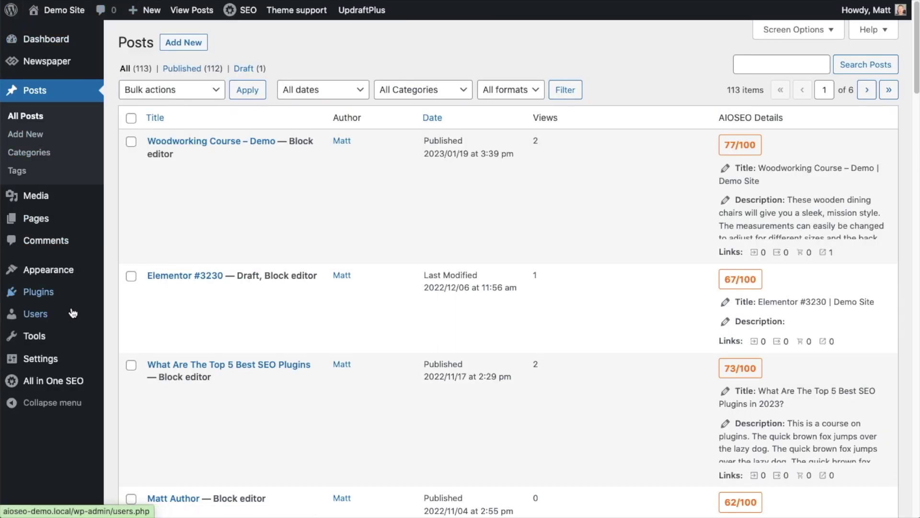
pyautogui.moveTo(54, 387)
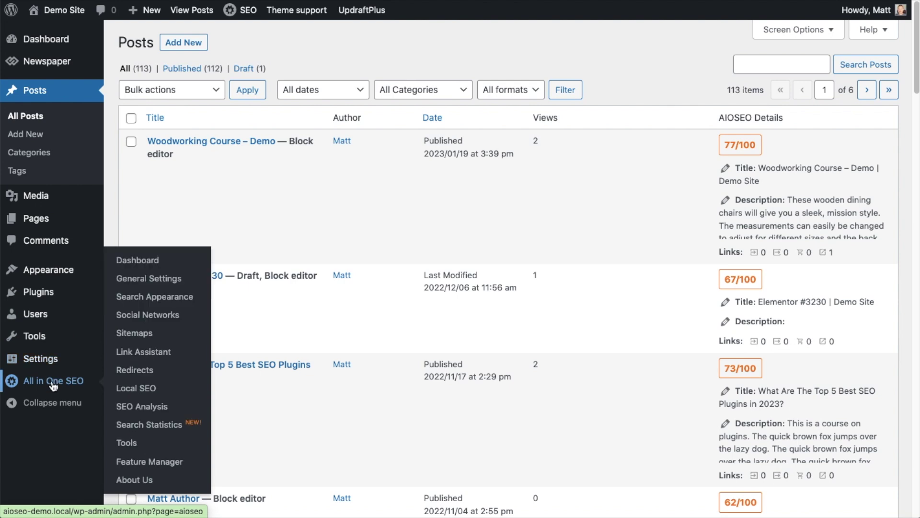
pyautogui.click(138, 339)
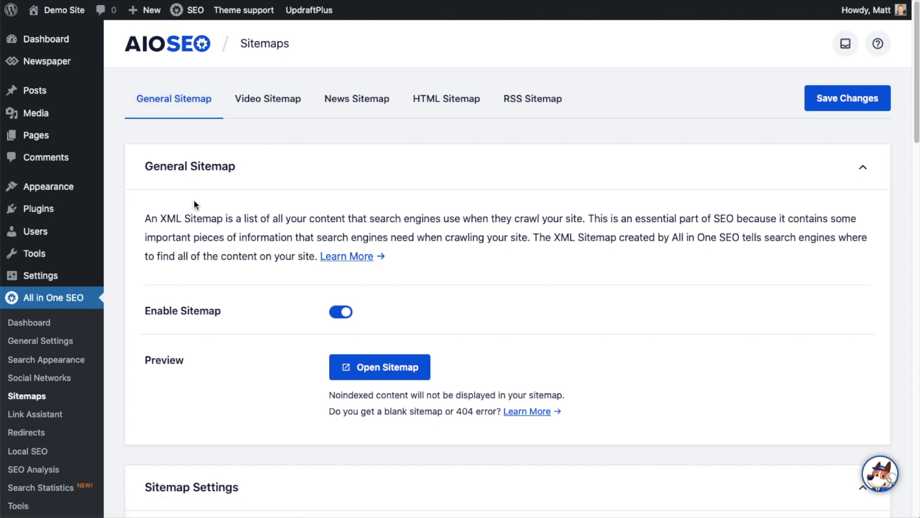
# Toggle Enable Sitemap off and back on, then save the sitemap settings.
pyautogui.click(337, 314)
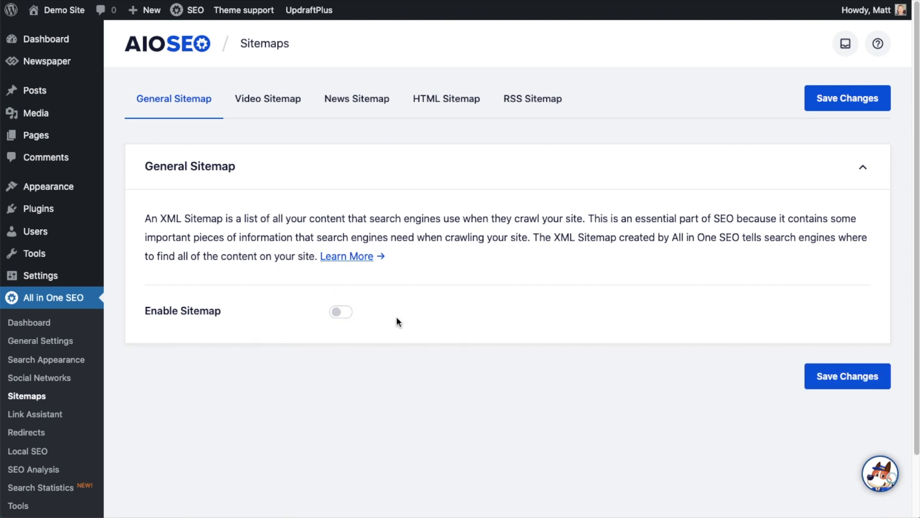
pyautogui.click(341, 314)
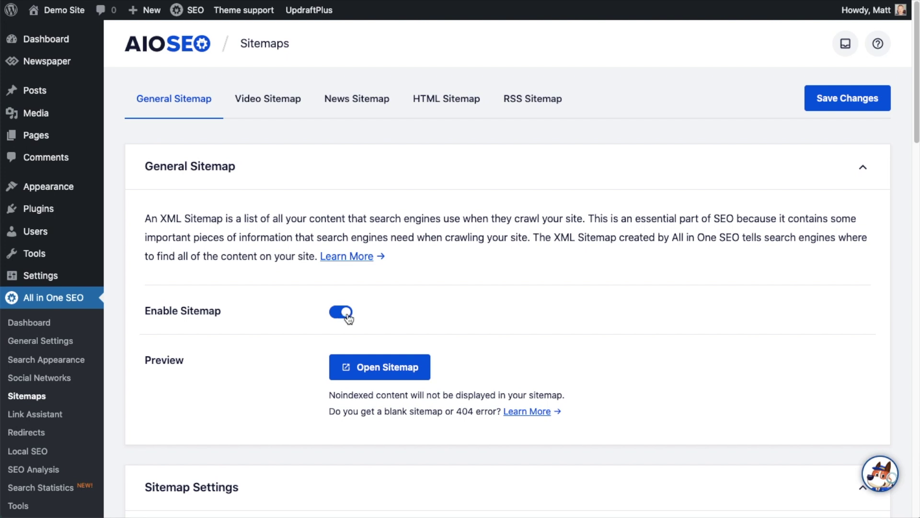
pyautogui.click(847, 108)
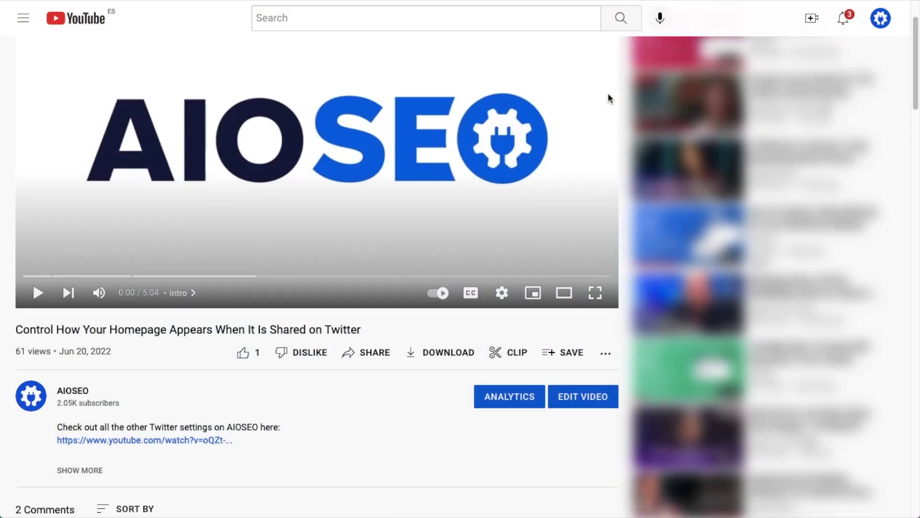
# Expand the YouTube video's full description and scroll through its 00:00–04:36 timestamps.
pyautogui.scroll(-5, 608, 96)
pyautogui.click(101, 318)
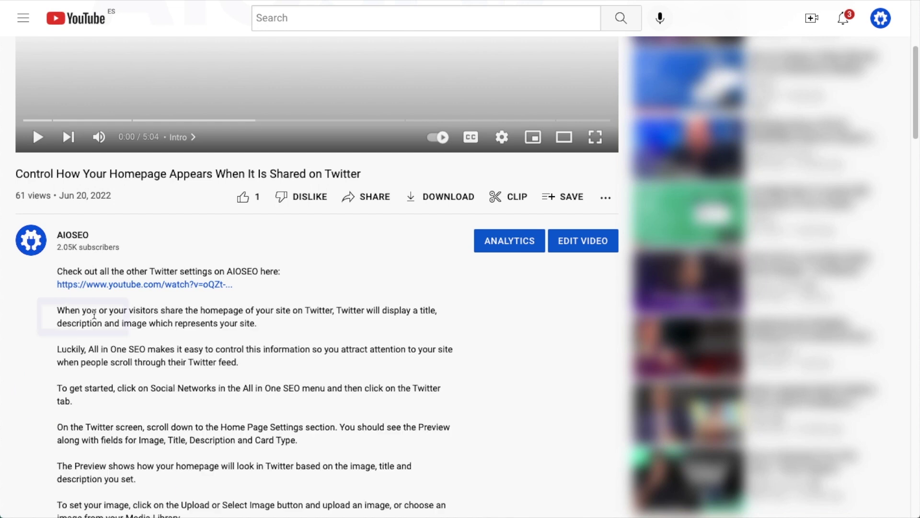
pyautogui.scroll(-2, 508, 304)
pyautogui.scroll(-12, 512, 307)
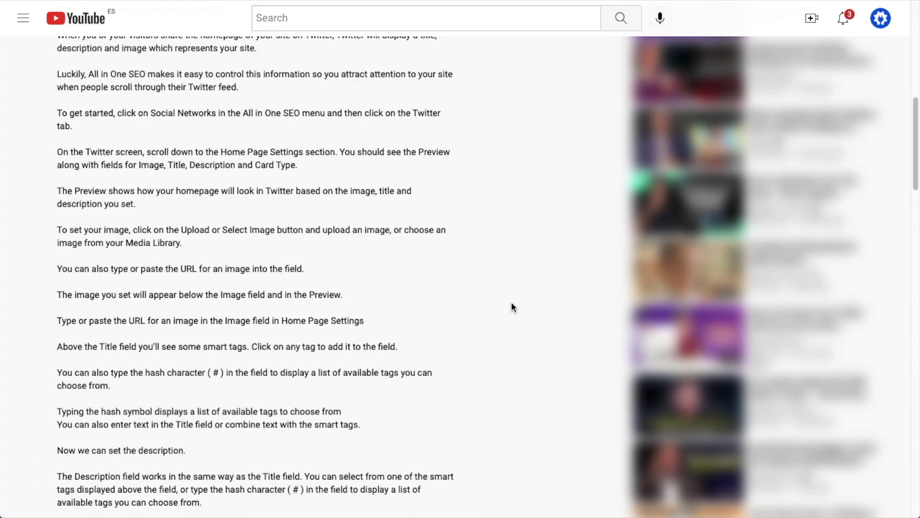
pyautogui.scroll(-3, 511, 307)
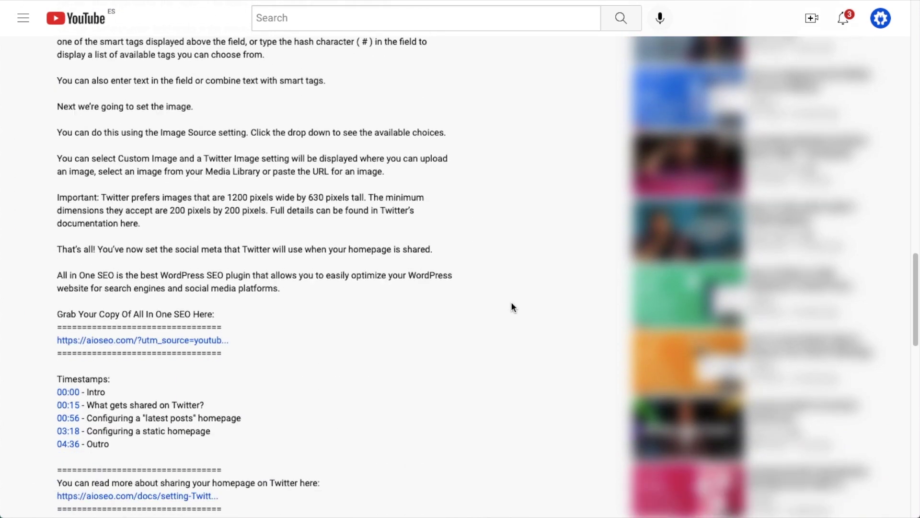